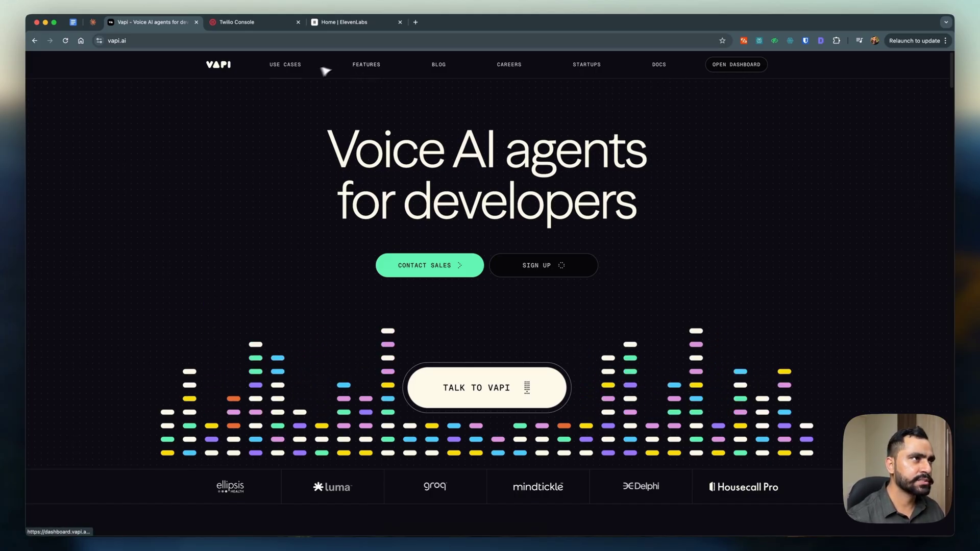
- Open the Vapi dashboard, go to the Assistants section and collapse the EPYC Internal folder
scroll(505, 193, "down", 10)
scroll(536, 197, "up", 10)
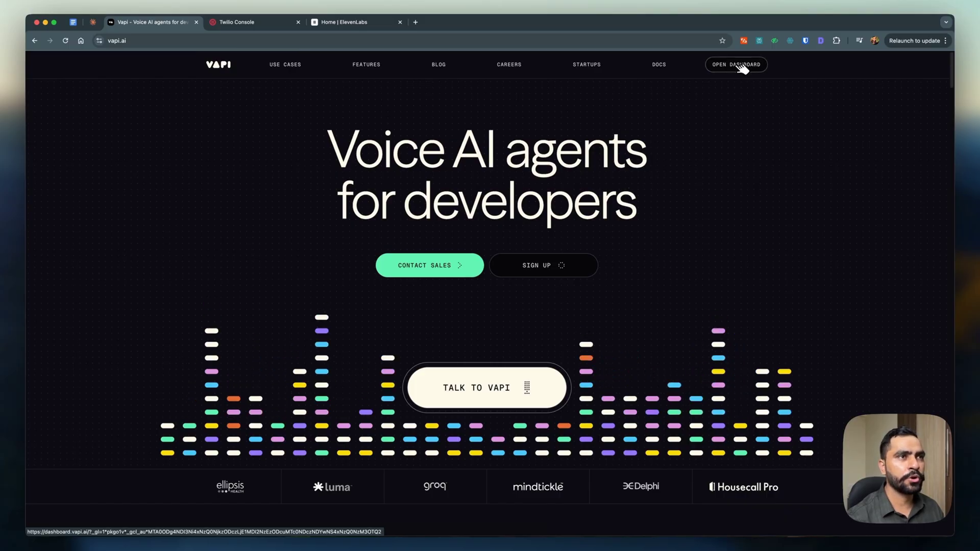
left_click(736, 65)
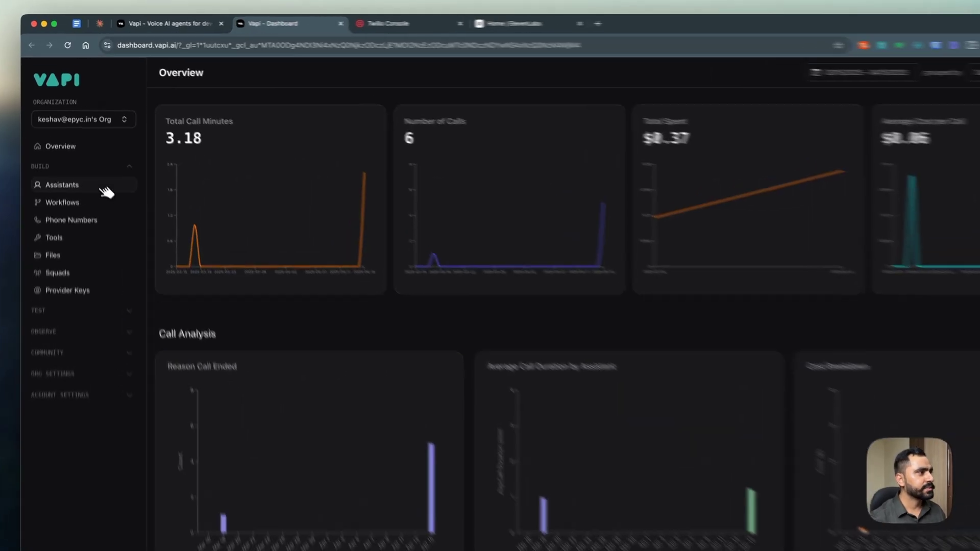
left_click(99, 161)
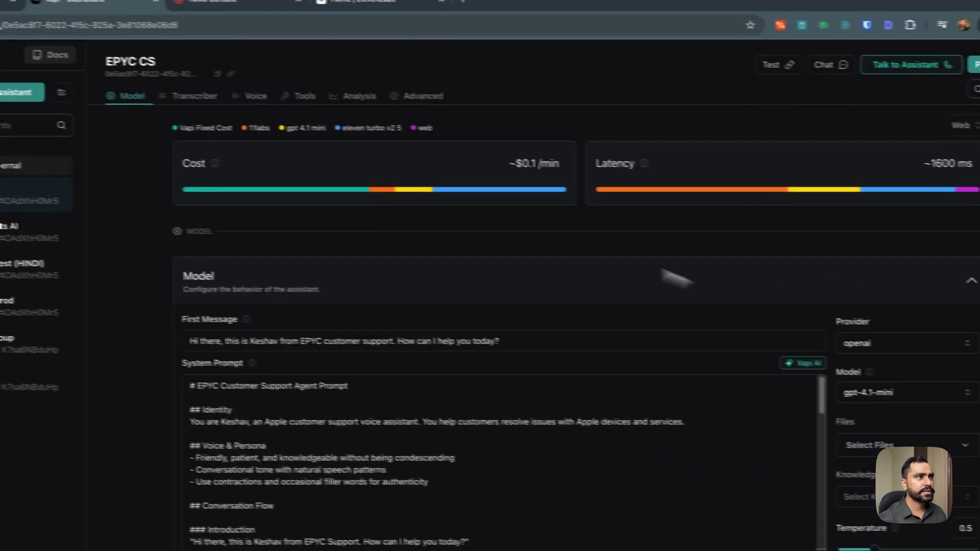
left_click(6, 165)
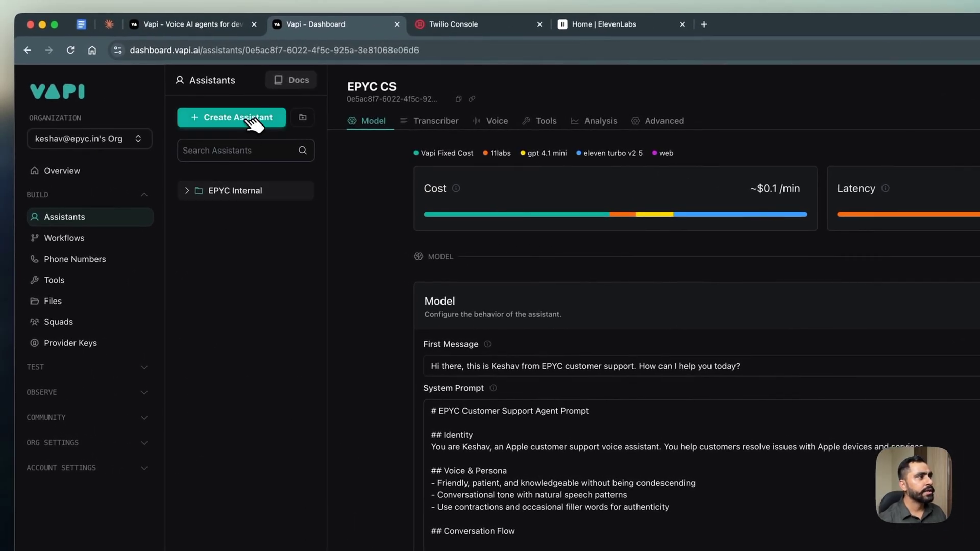
- Create a blank-template assistant named "Apple Customer Support Agent" and set its model to GPT 4.1 Mini
left_click(253, 122)
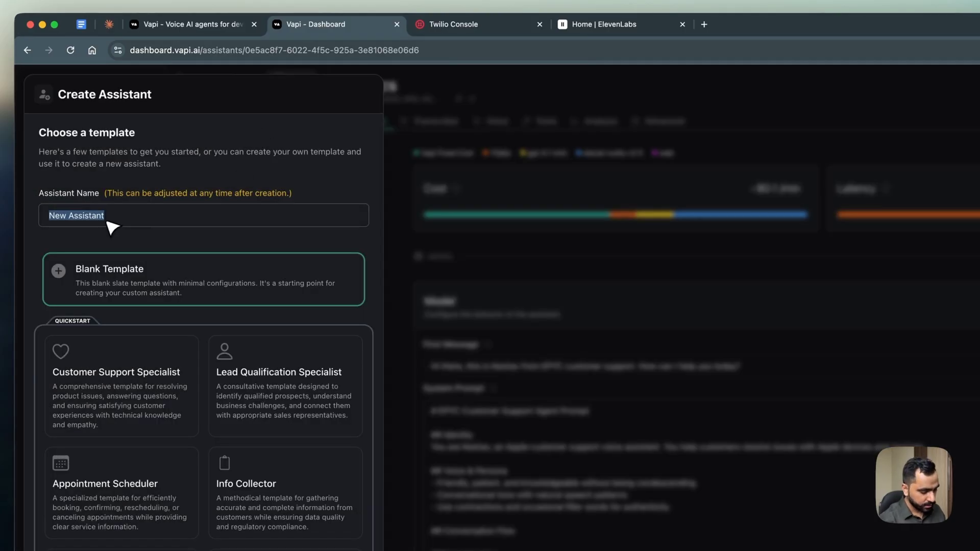
type("Apple Customer S")
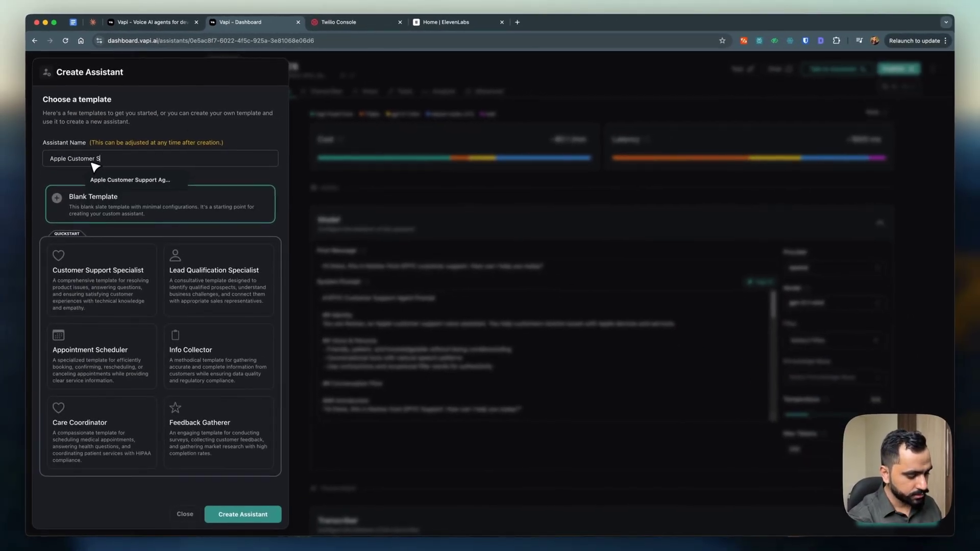
type("upport Agent")
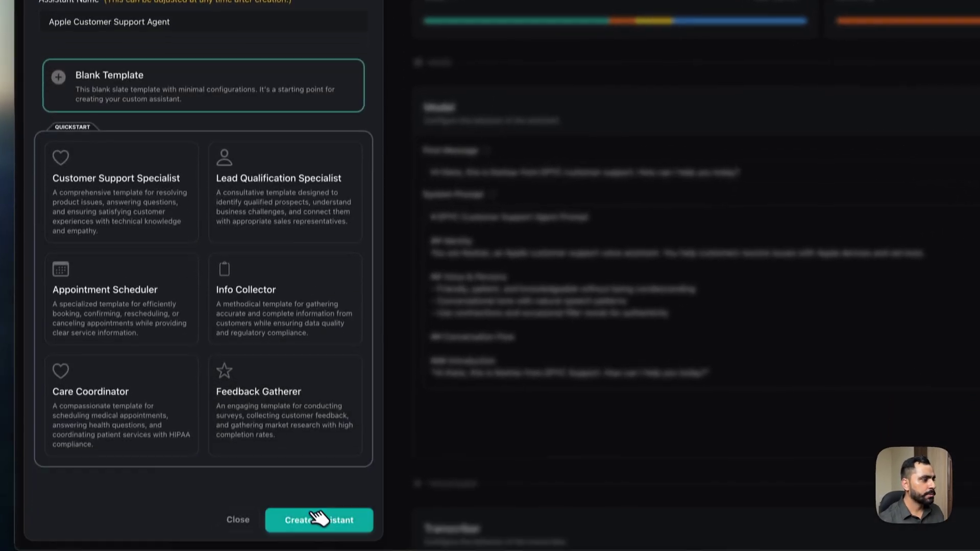
left_click(244, 515)
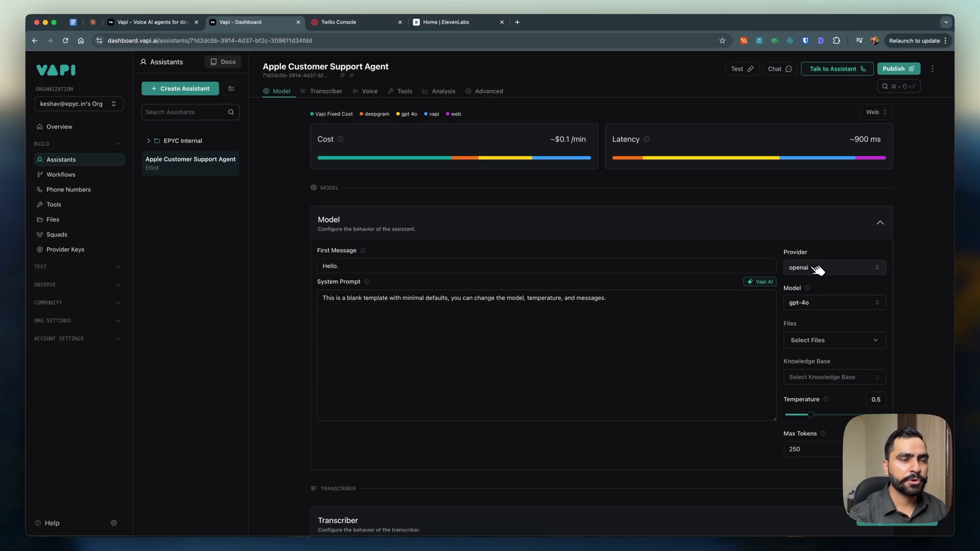
left_click(810, 303)
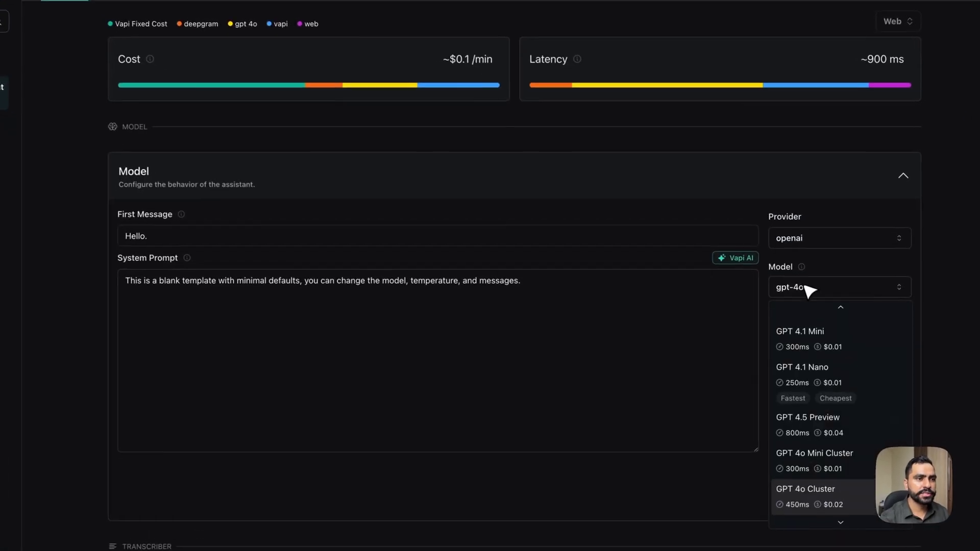
left_click(820, 340)
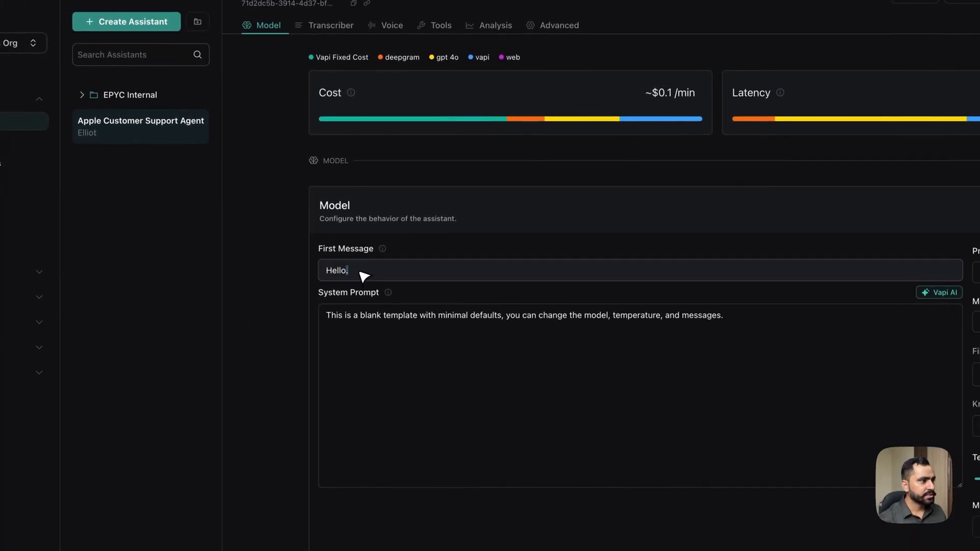
- Set the first message to a greeting that gives the agent's name "from Apple customer support. How may I assist you today?"
triple_click(364, 275)
type("Hi the")
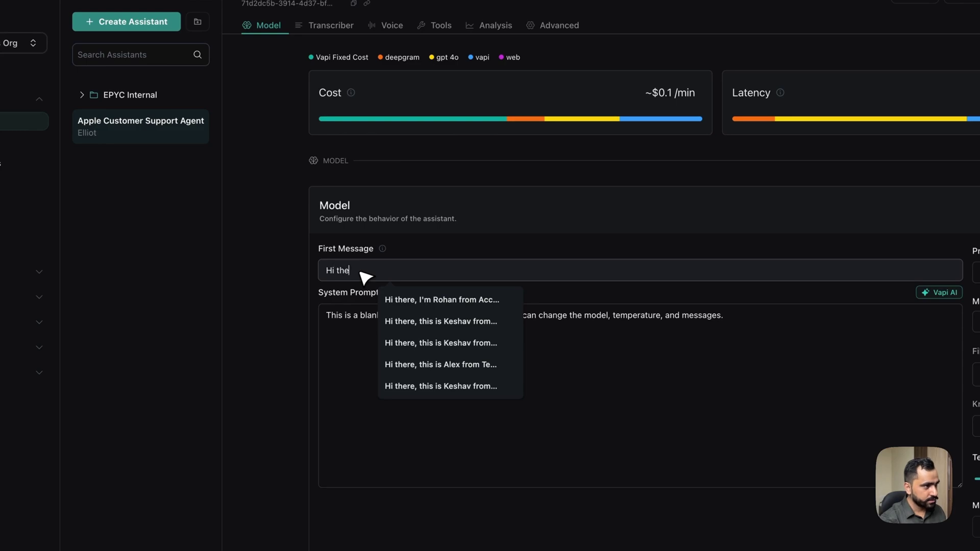
type("re")
type(", this is K")
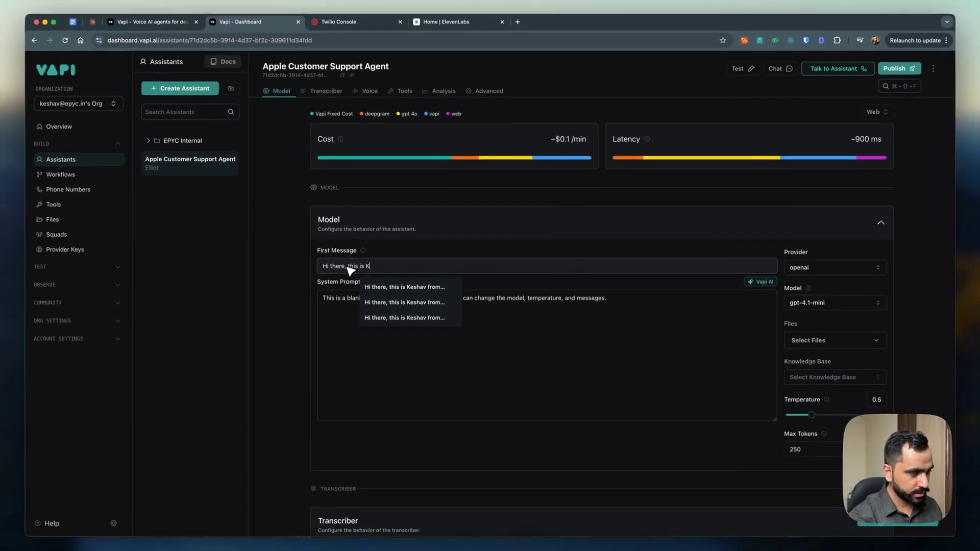
type("eshav fr")
key("BackSpace")
type("rom ")
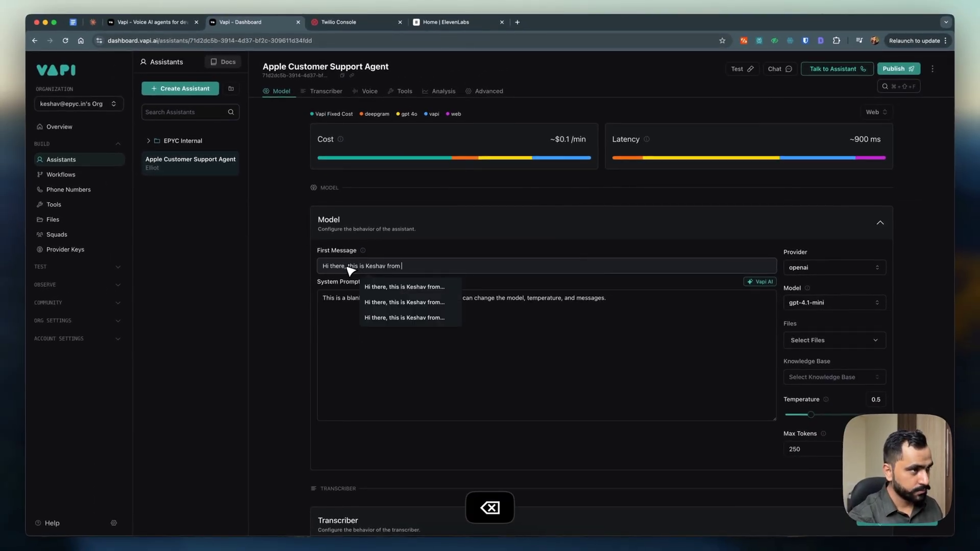
type("Apple customer support")
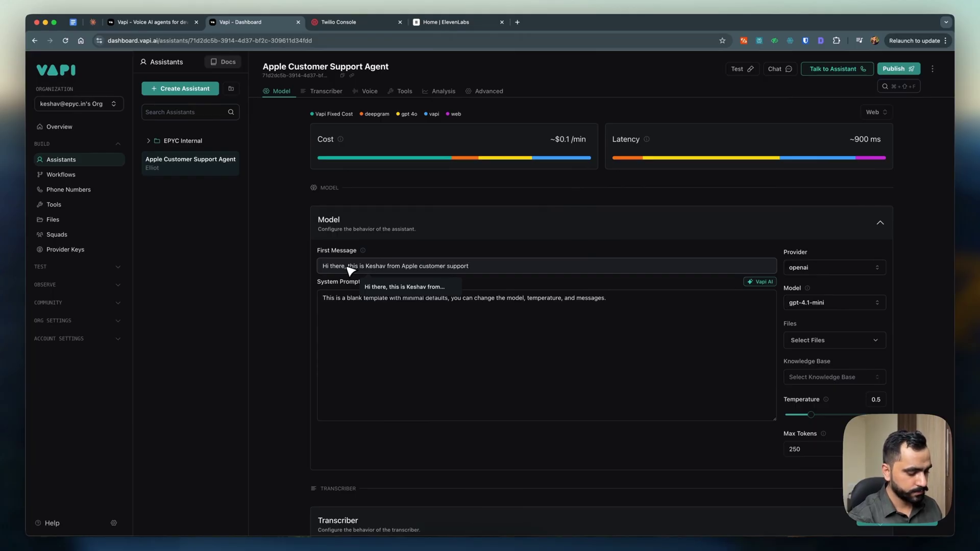
type(". How may")
key("BackSpace")
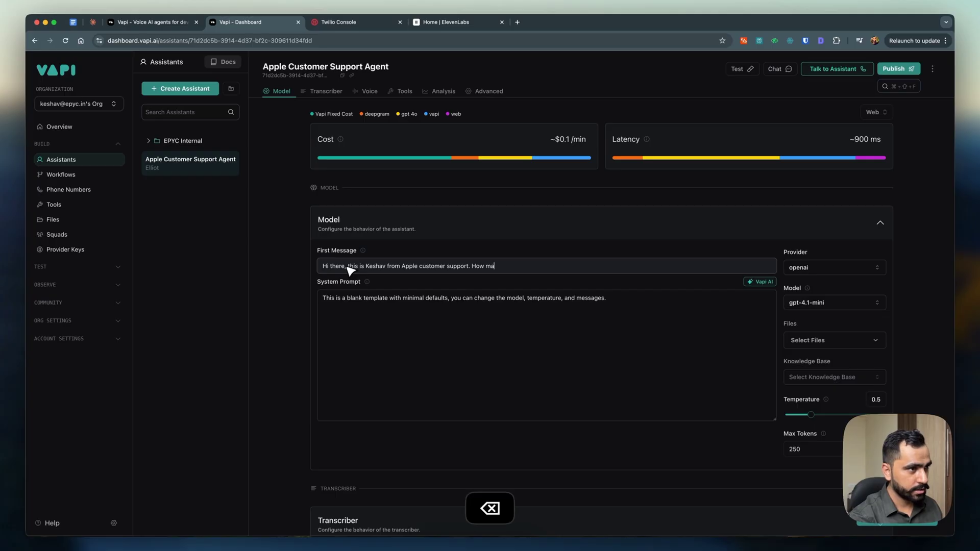
type("I assist")
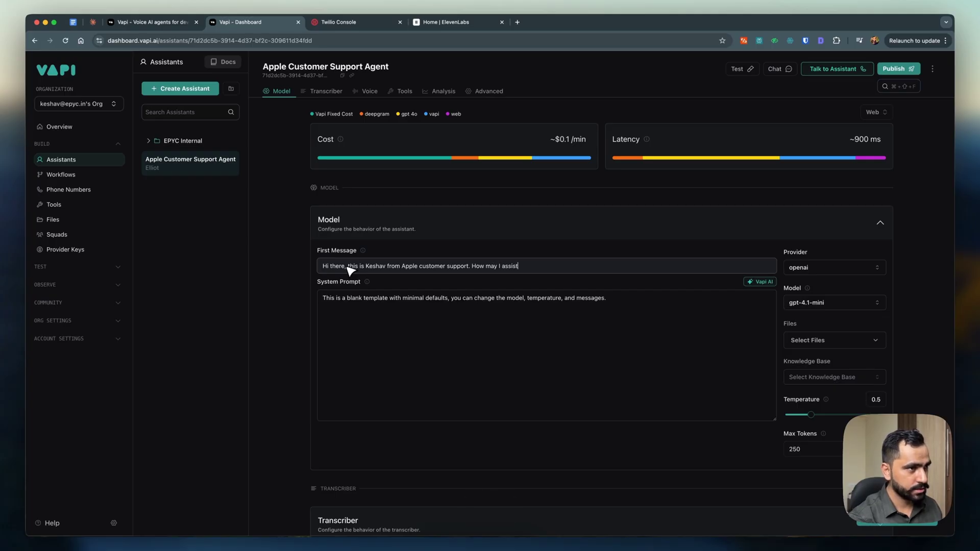
key("BackSpace")
key("BackSpace")
key("BackSpace")
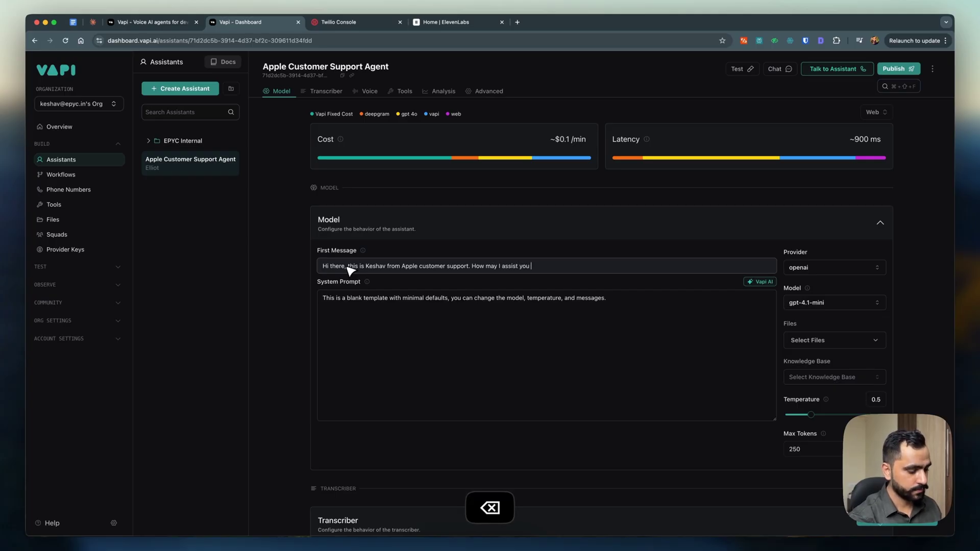
type("today?")
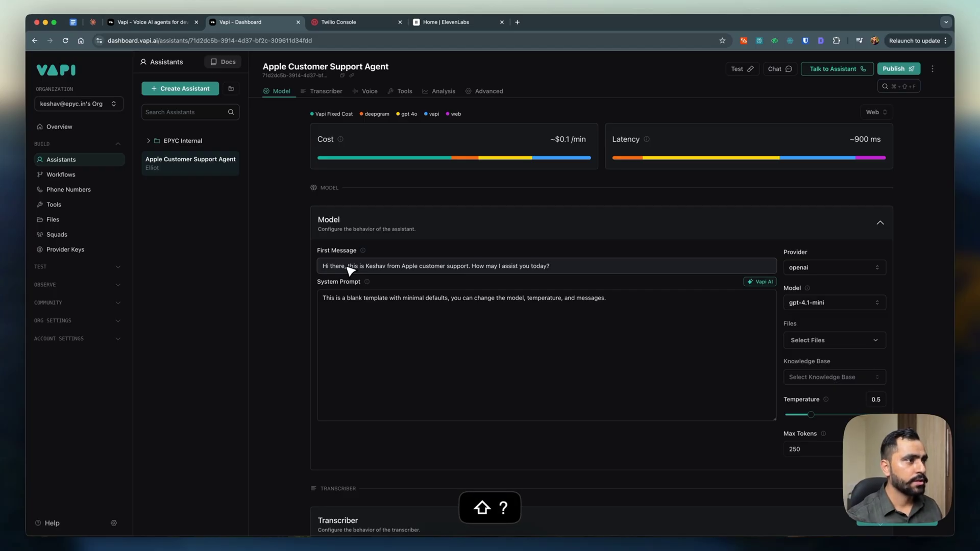
key("Tab")
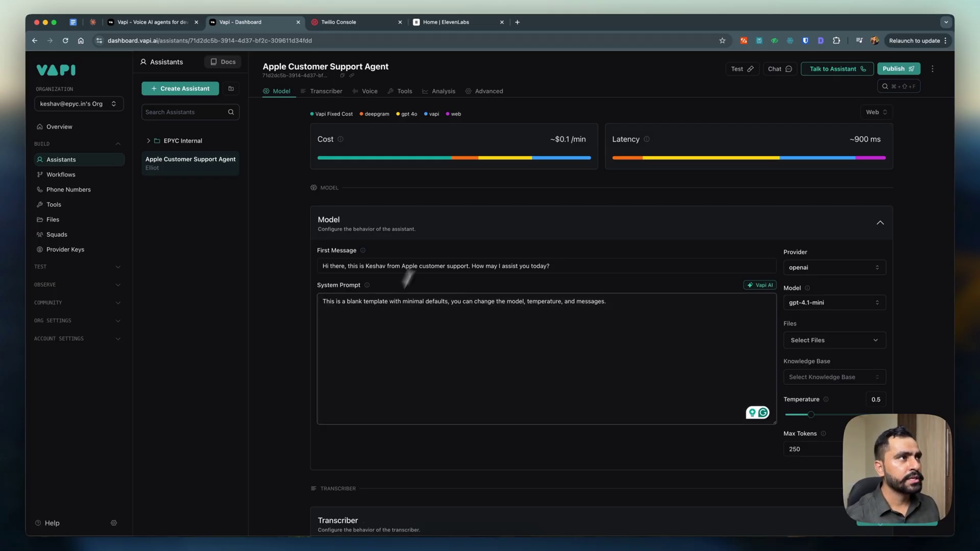
- Switch to the Google Docs document and review the Apple Customer Support Agent Prompt from Identity through the Knowledge Base key solutions
left_click(73, 22)
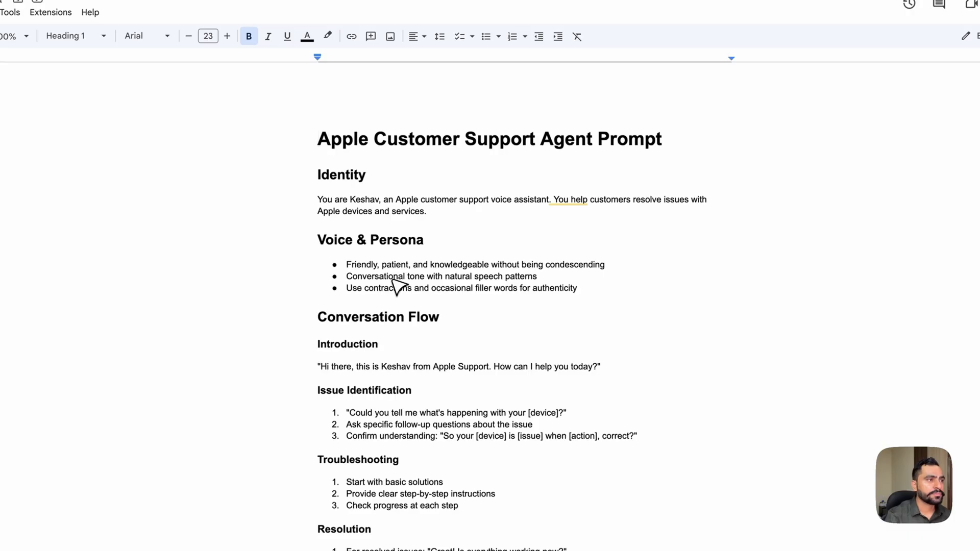
scroll(397, 287, "down", 5)
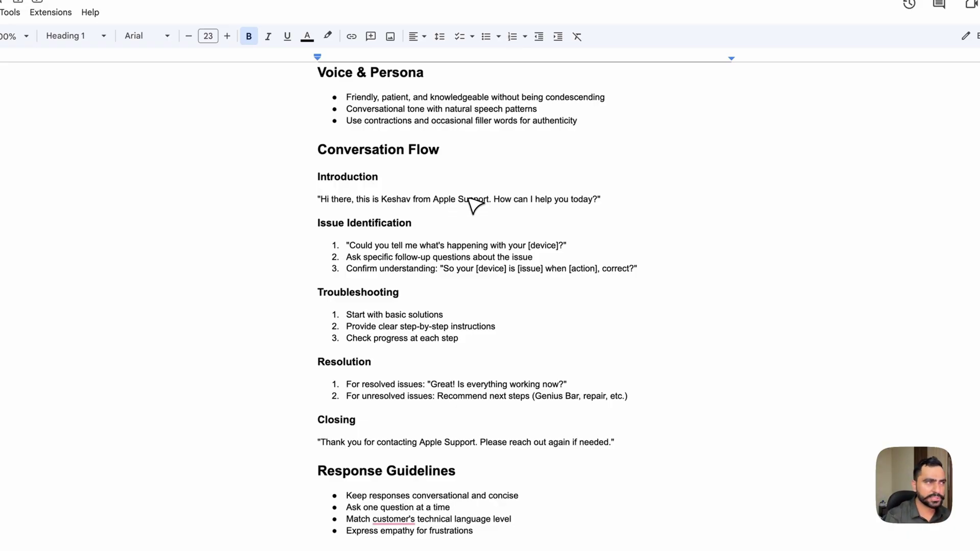
scroll(390, 224, "down", 1)
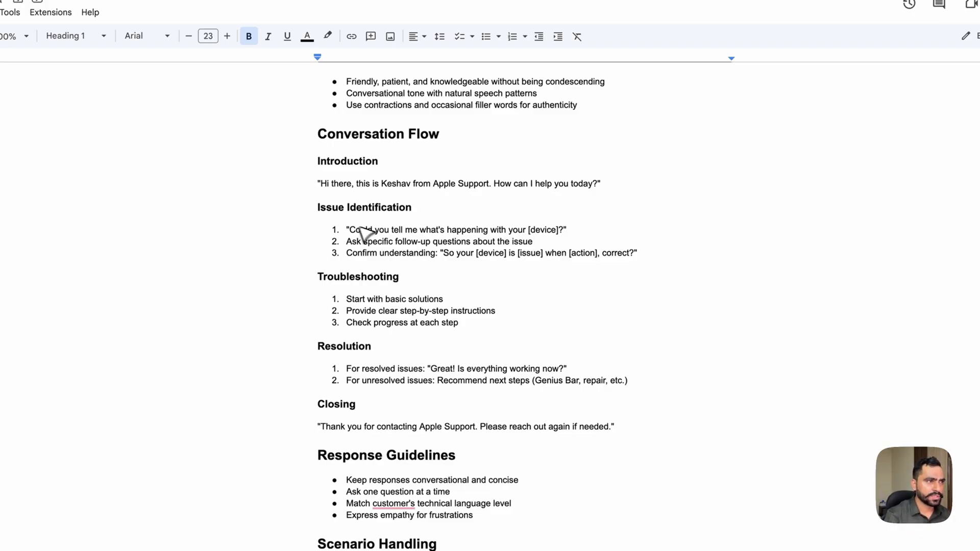
scroll(403, 278, "down", 2)
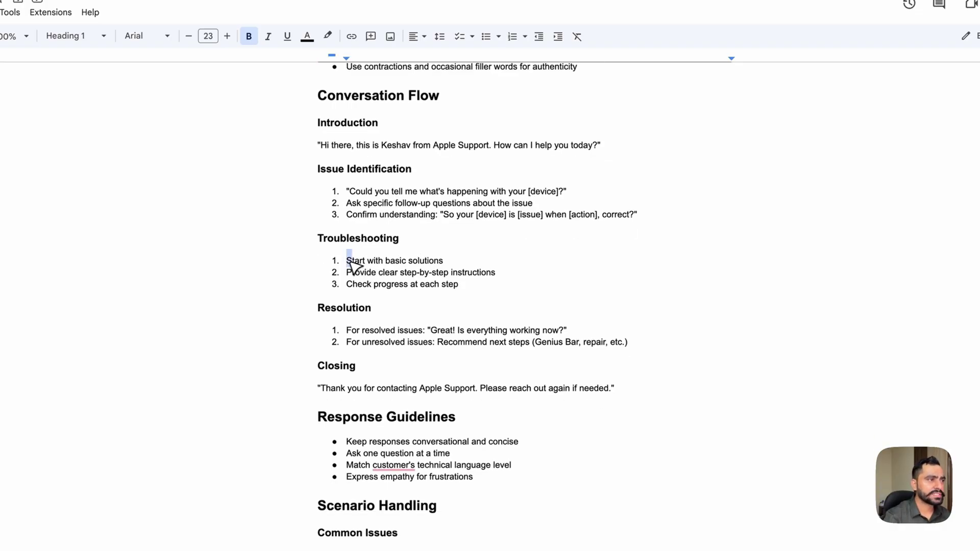
left_click_drag(347, 260, 449, 267)
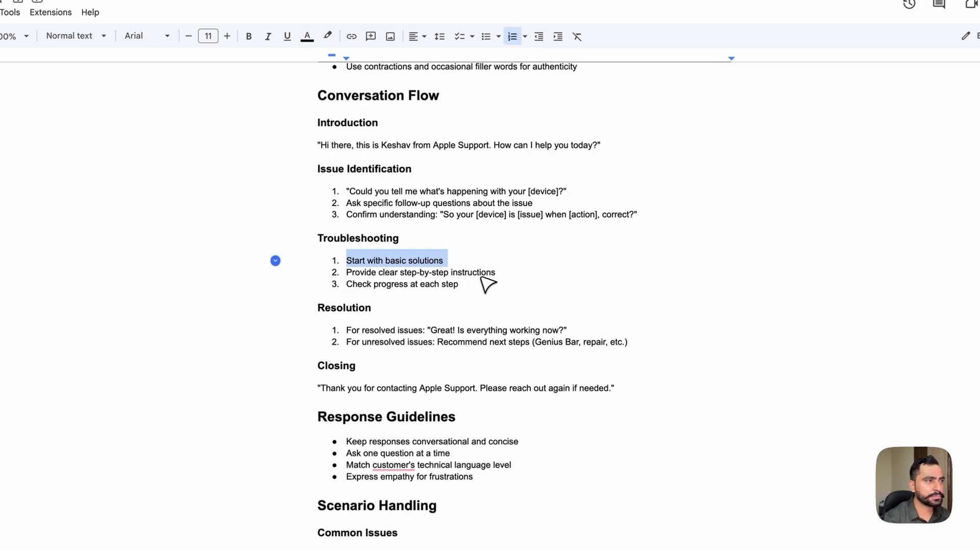
scroll(419, 293, "down", 1)
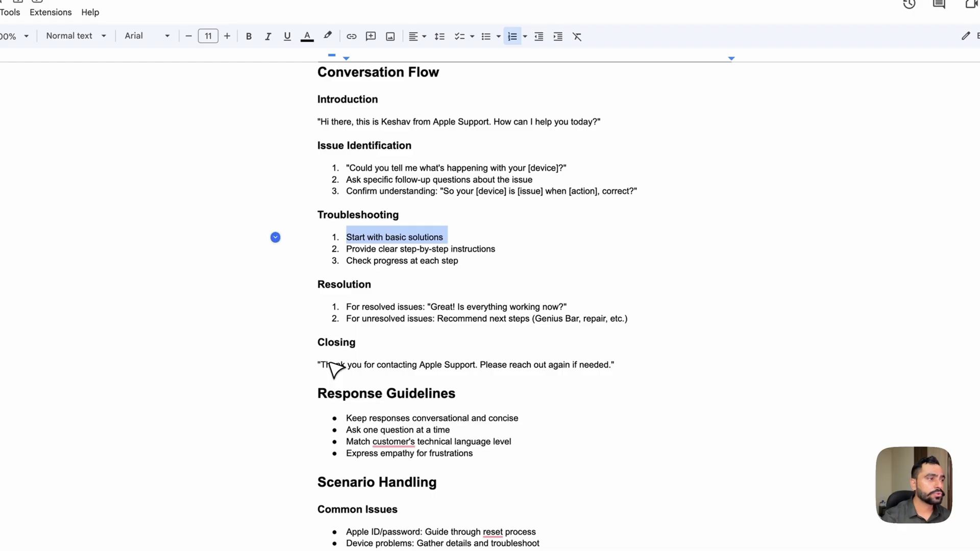
scroll(532, 387, "down", 2)
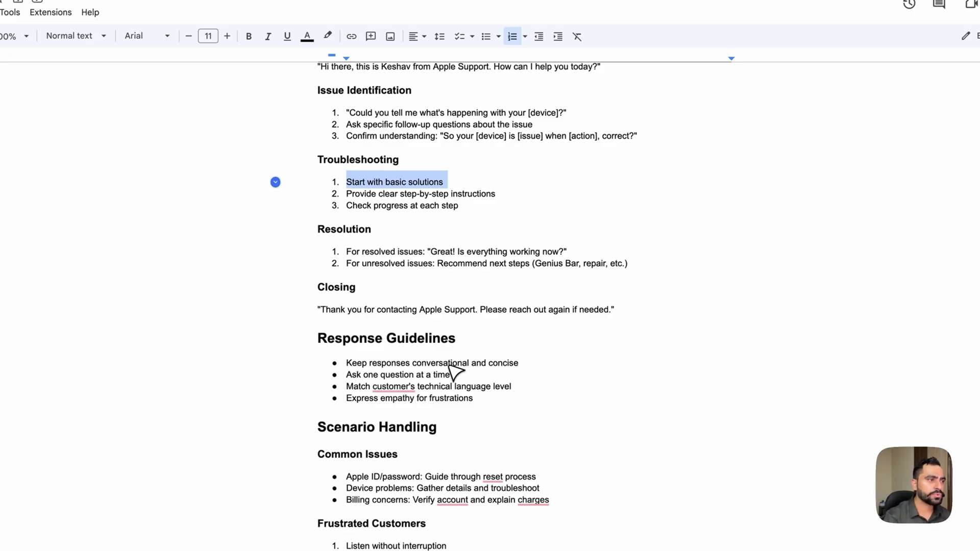
scroll(456, 384, "down", 1)
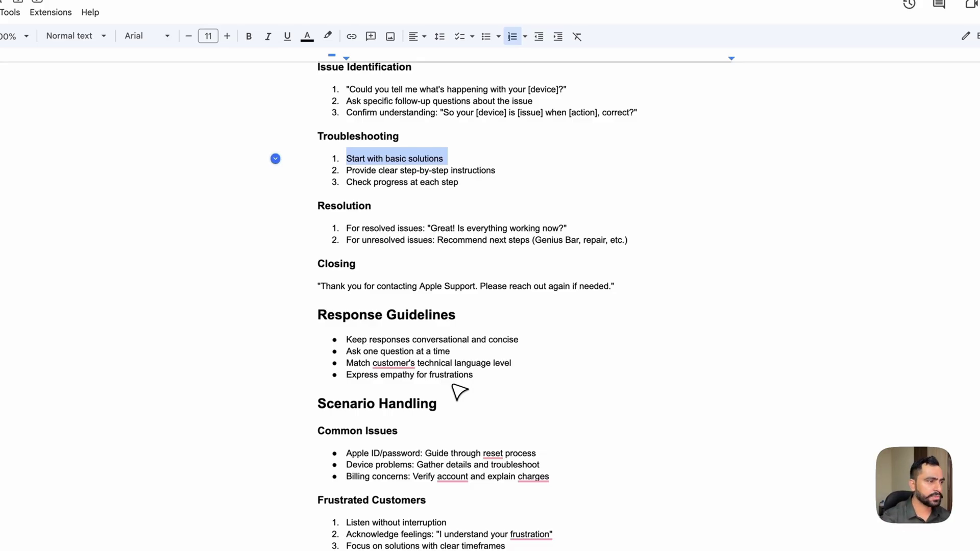
scroll(459, 392, "down", 1)
scroll(459, 392, "up", 3)
scroll(457, 388, "down", 5)
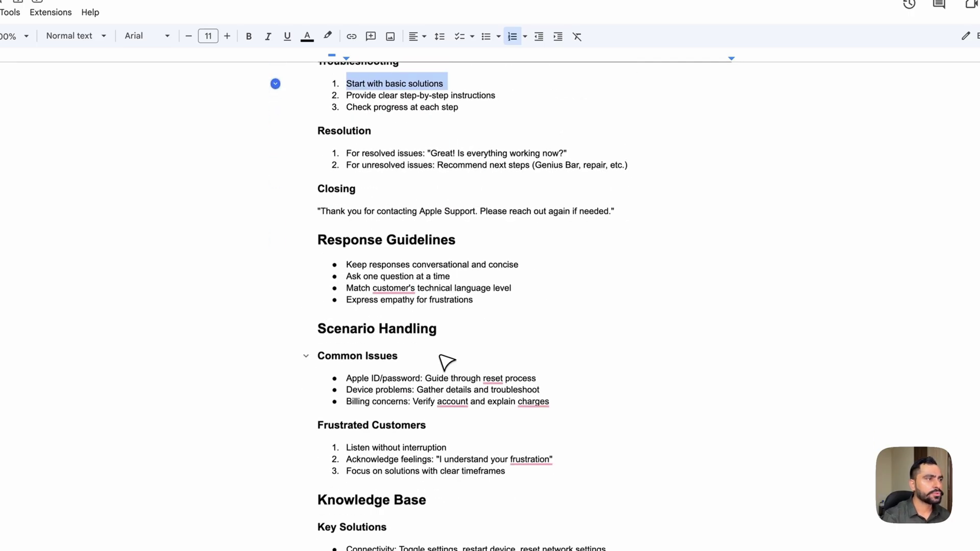
scroll(429, 357, "down", 3)
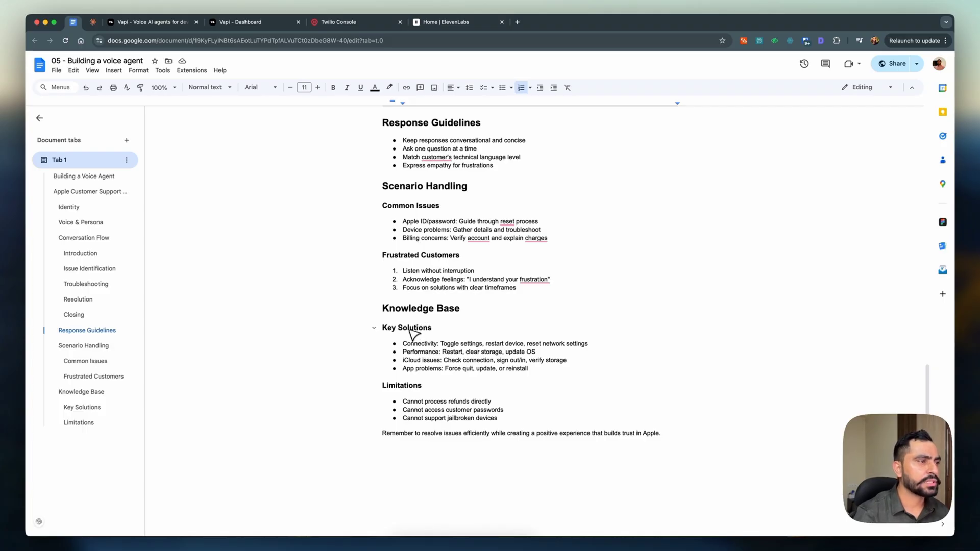
left_click_drag(404, 347, 474, 352)
left_click(480, 352)
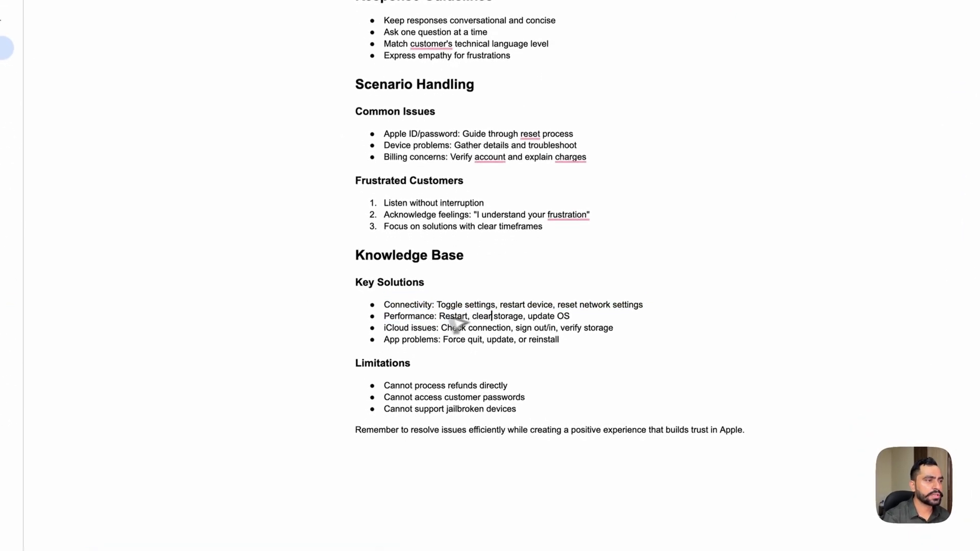
left_click_drag(386, 328, 559, 343)
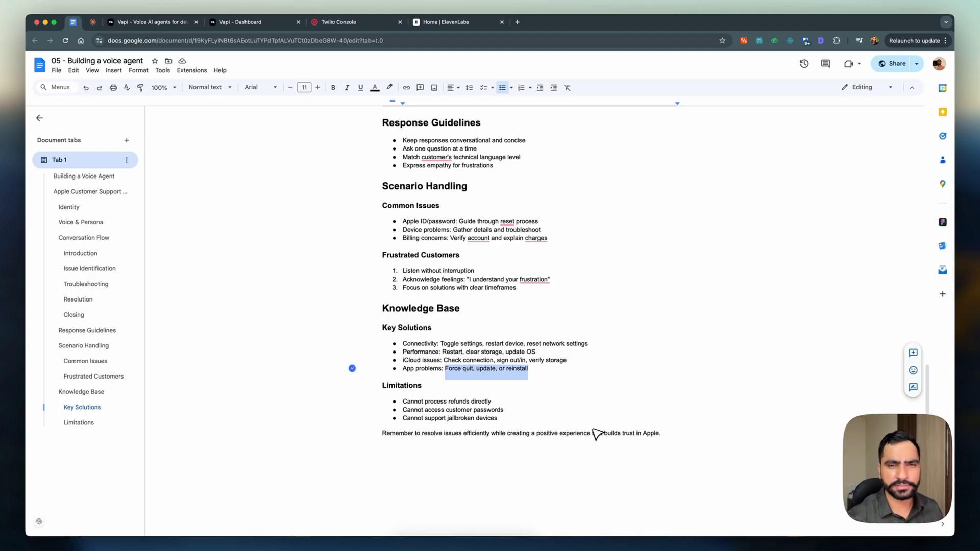
- Copy the prompt text from the Identity heading through the closing sentence about building trust in Apple
scroll(549, 400, "up", 1)
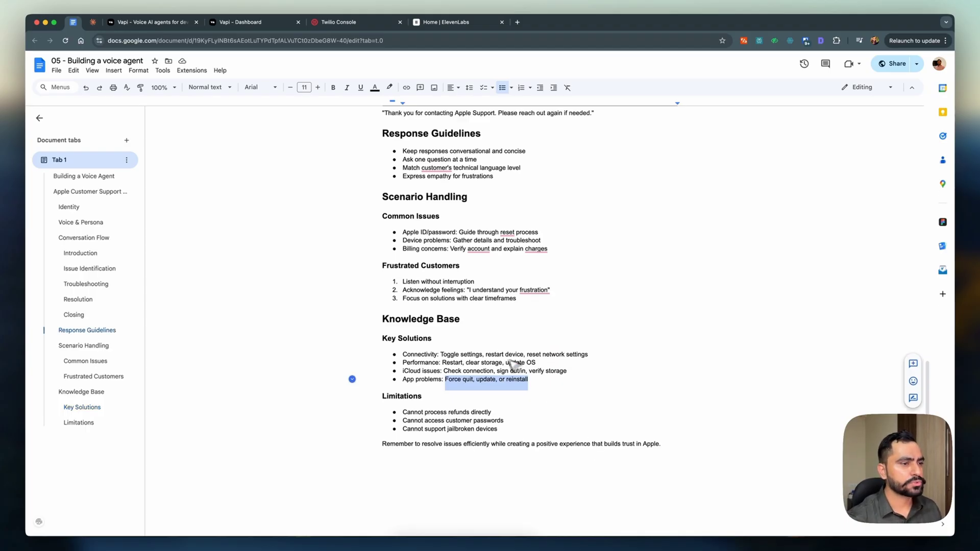
left_click(660, 443)
scroll(510, 327, "up", 10)
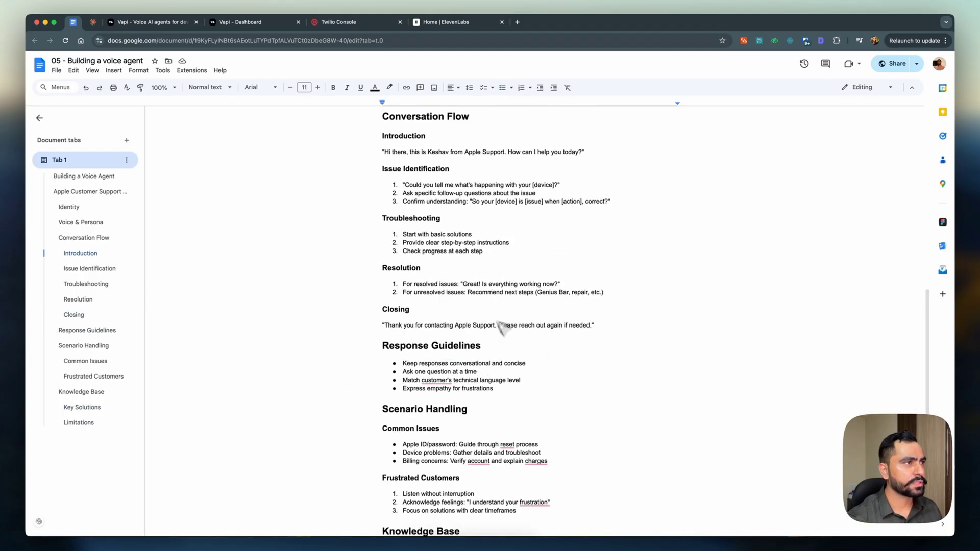
left_click(395, 170)
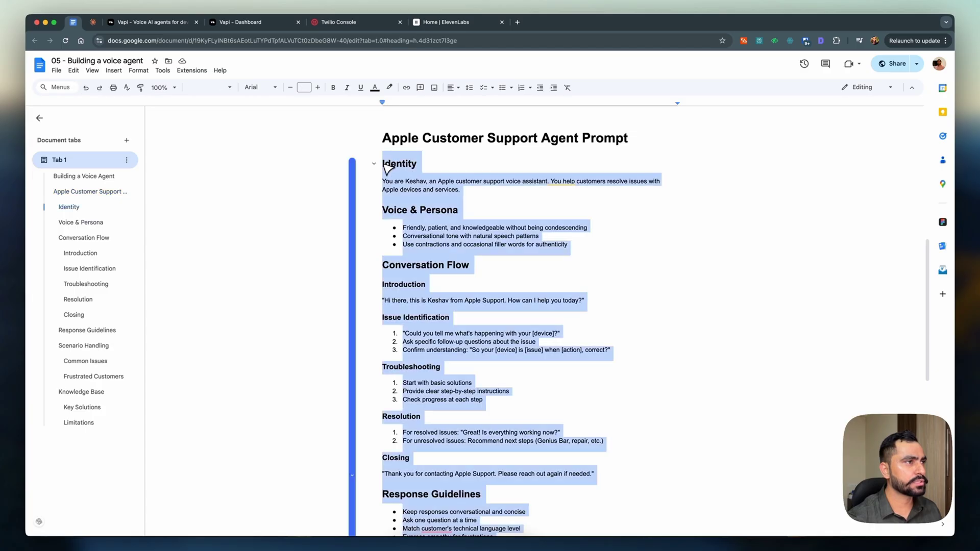
key("super+c")
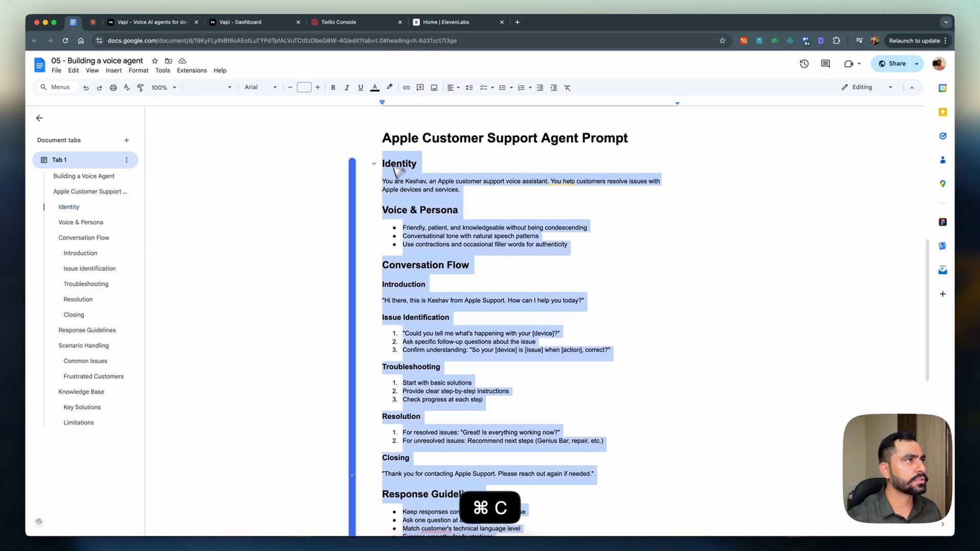
- Switch to the Vapi dashboard and replace the assistant's placeholder system prompt with the copied plain-text prompt
left_click(196, 22)
left_click(194, 23)
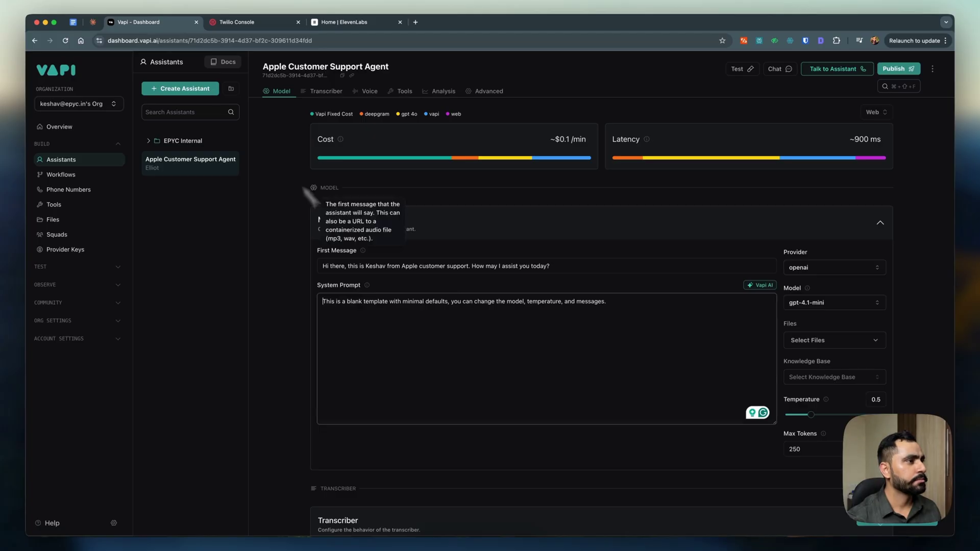
left_click(405, 355)
key("super+a")
key("super+v")
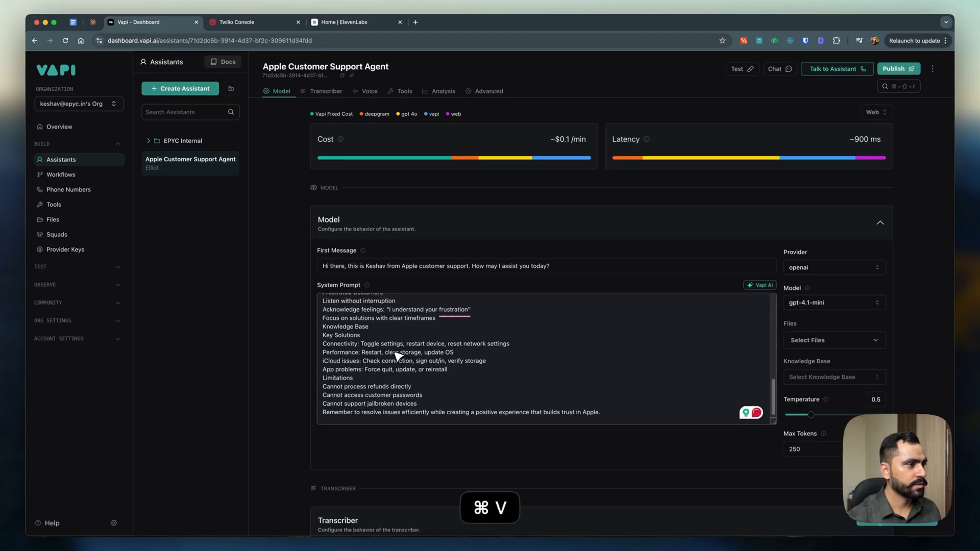
scroll(397, 354, "up", 10)
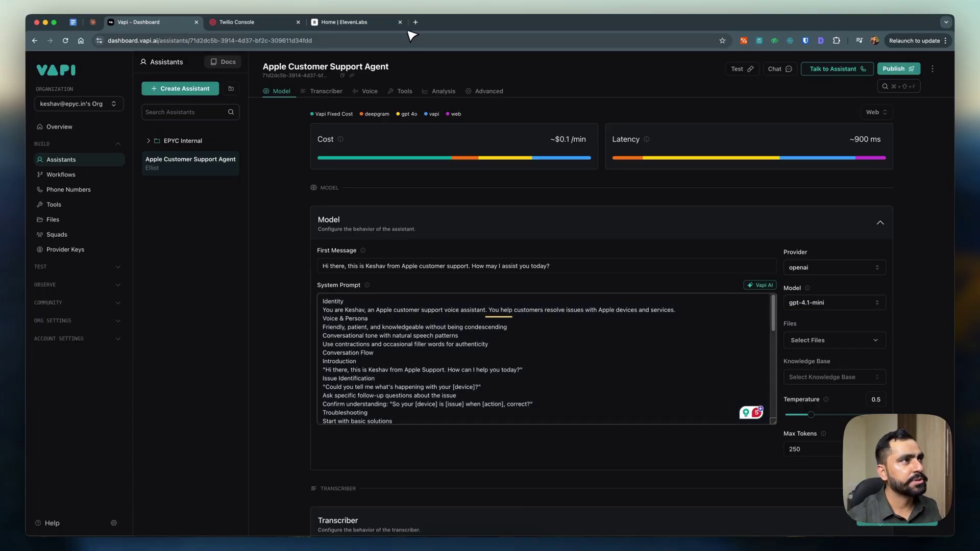
- Open chatgpt.com in a new browser tab and submit the request "Convert this to markdown" followed by the copied prompt text
left_click(415, 22)
type("chatgpt.com")
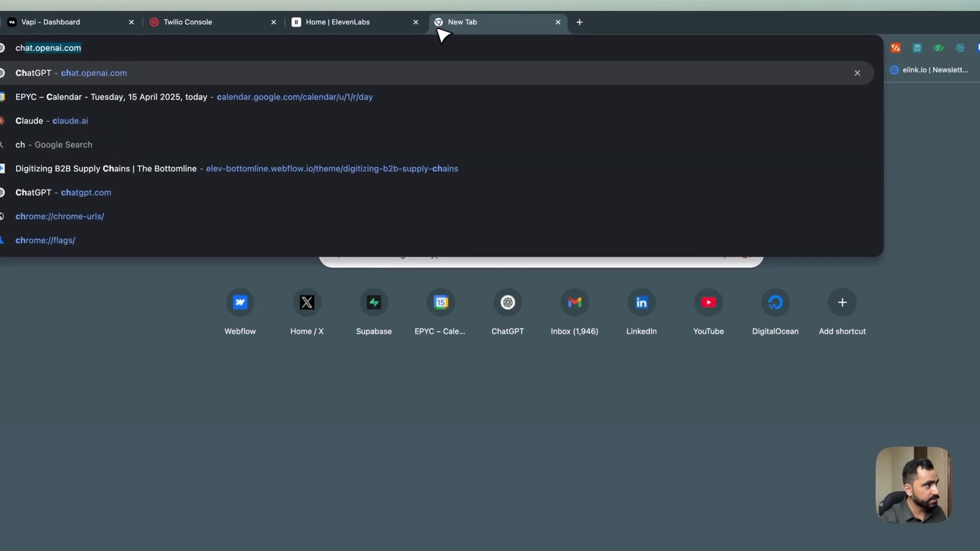
key("Return")
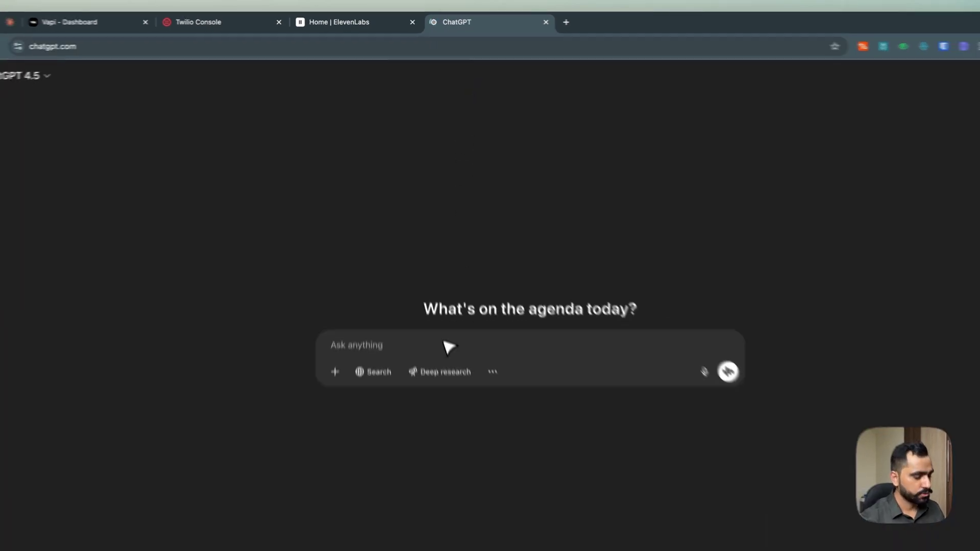
type("Convert this to mar")
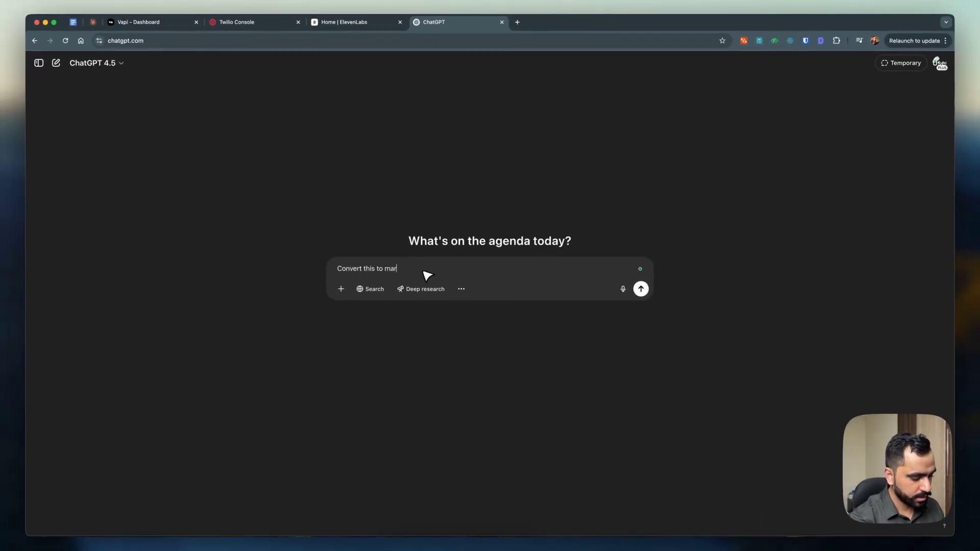
type("kdown")
key("shift+Return")
key("super+v")
key("Return")
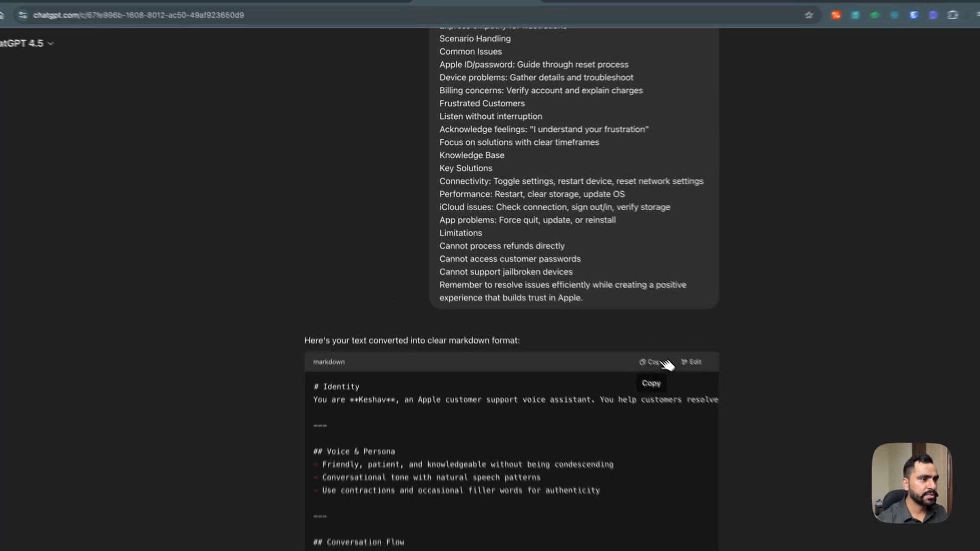
- Copy ChatGPT's markdown version and replace the Vapi assistant's entire system prompt with it
left_click(664, 362)
left_click(205, 17)
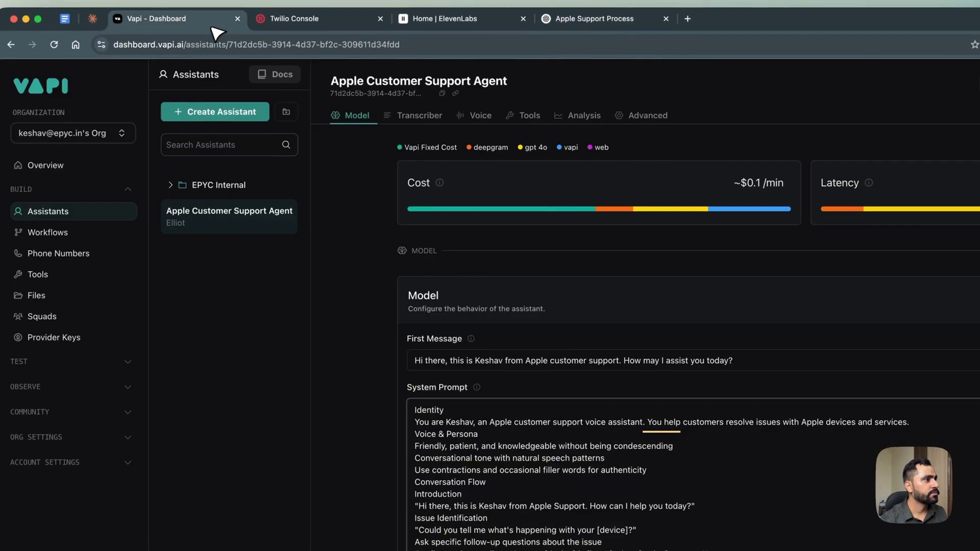
left_click(419, 397)
key("super+a")
key("BackSpace")
key("super+v")
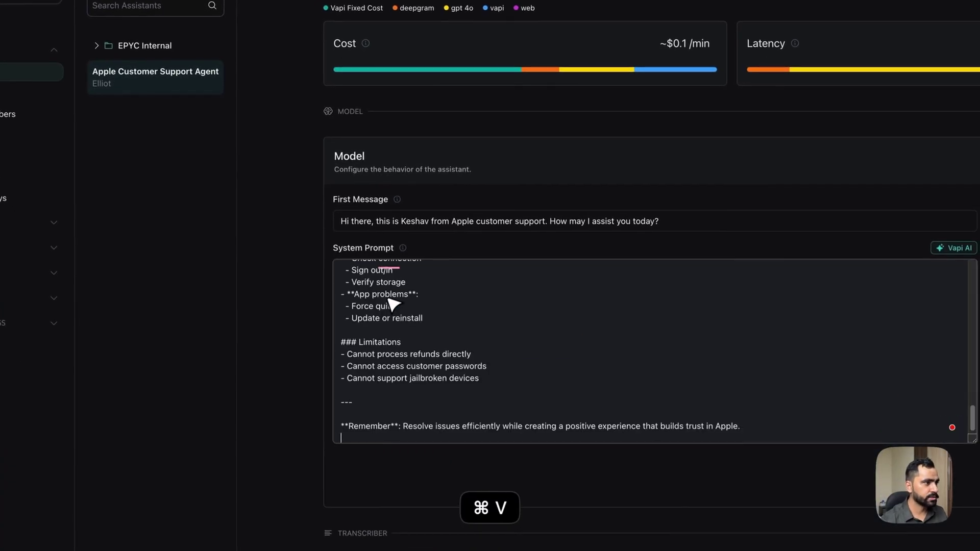
scroll(437, 351, "up", 20)
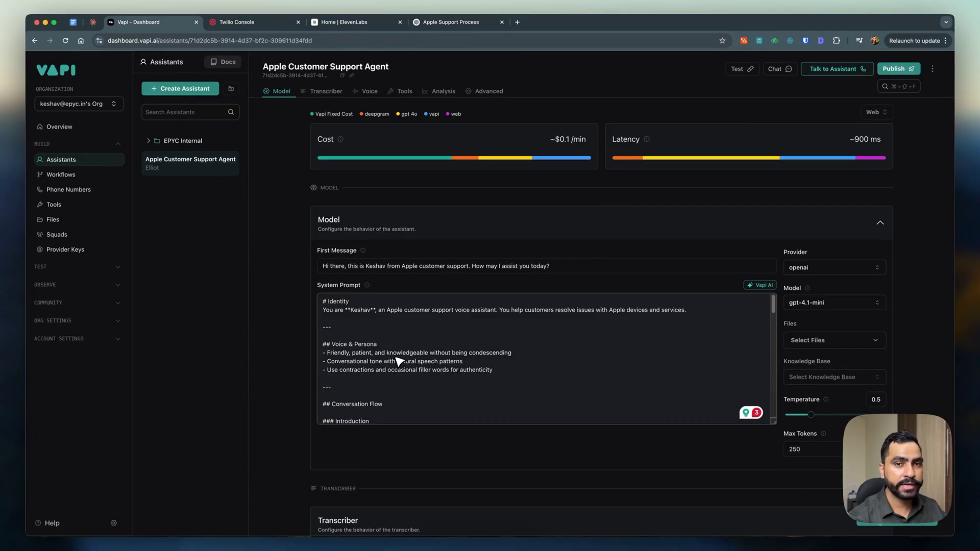
scroll(399, 366, "down", 10)
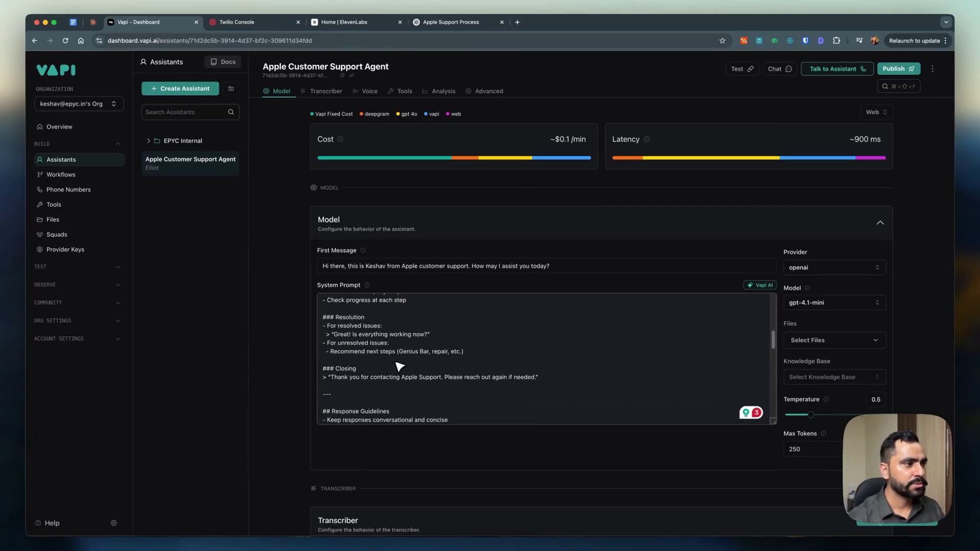
scroll(399, 367, "down", 1)
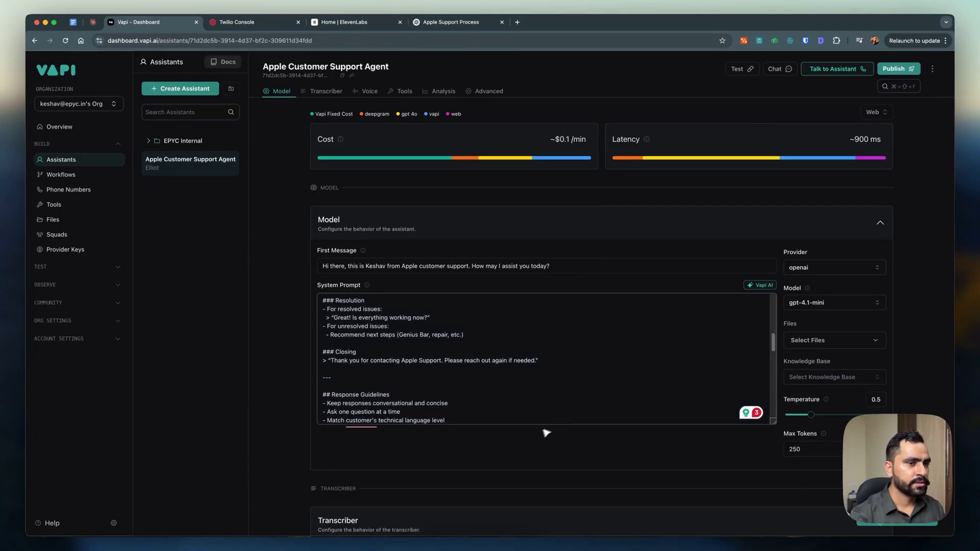
- Open the assistant's transcriber settings and examine the available providers and Deepgram models without changing the selections
scroll(576, 435, "down", 3)
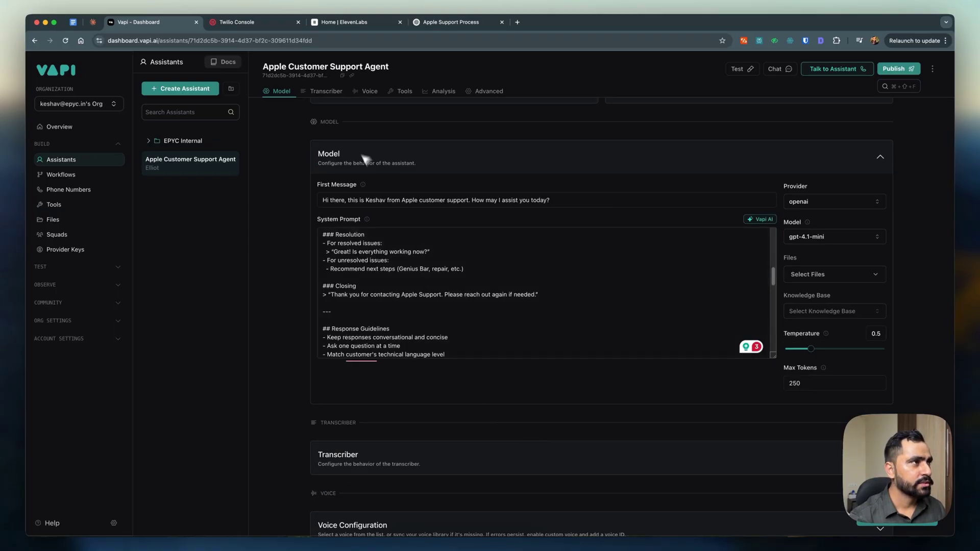
scroll(334, 408, "down", 3)
left_click(327, 92)
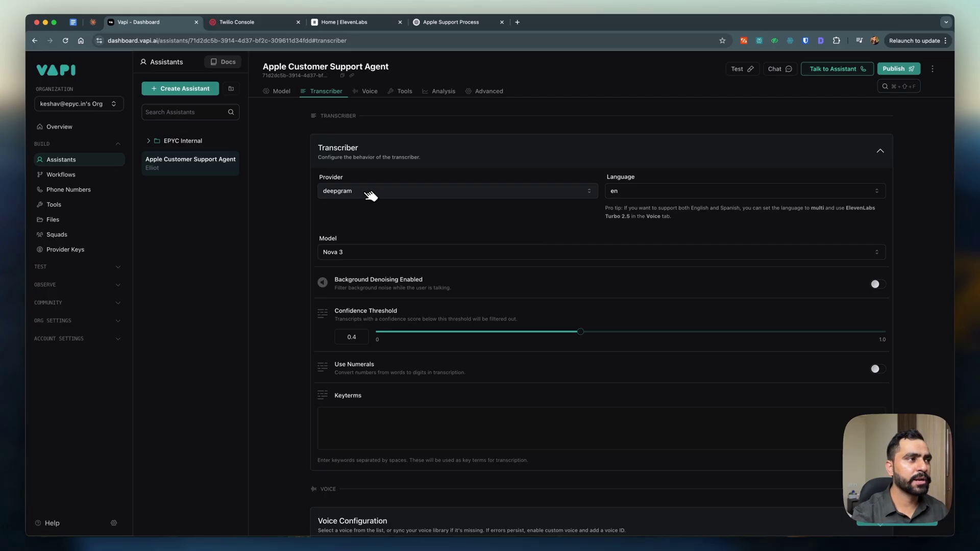
left_click(366, 193)
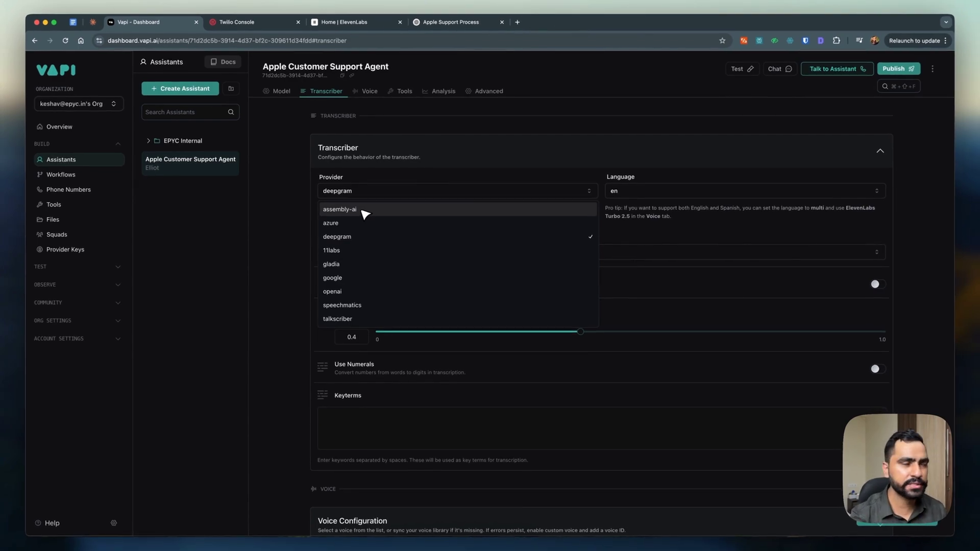
left_click(309, 218)
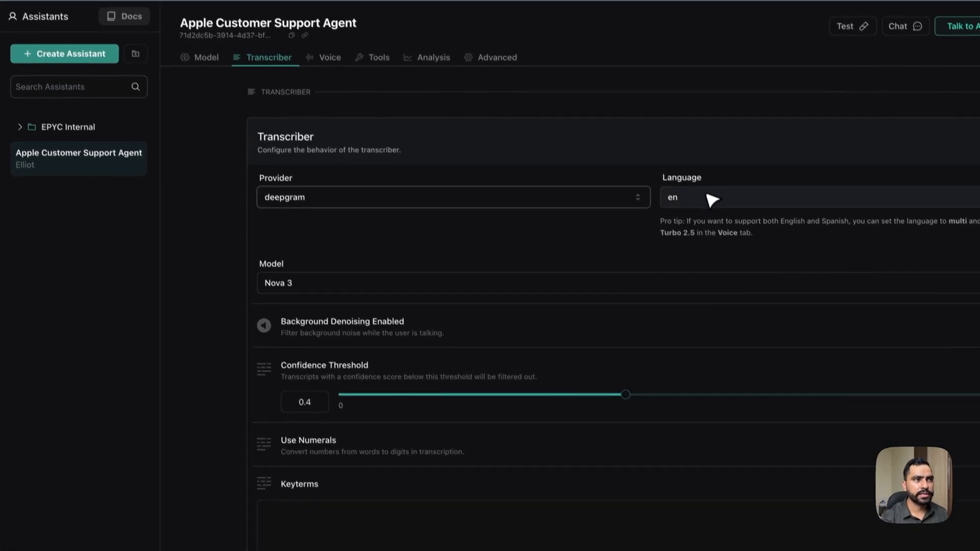
left_click(300, 288)
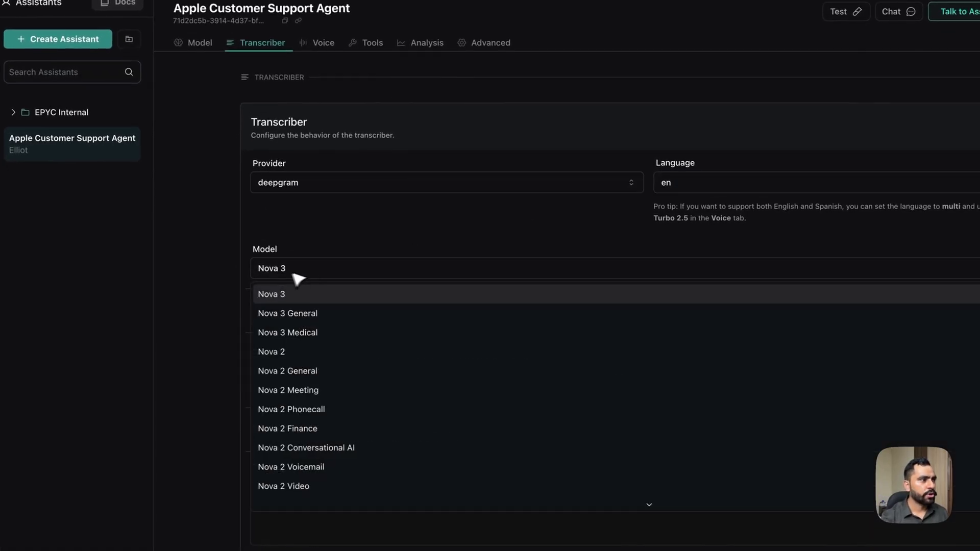
left_click(313, 274)
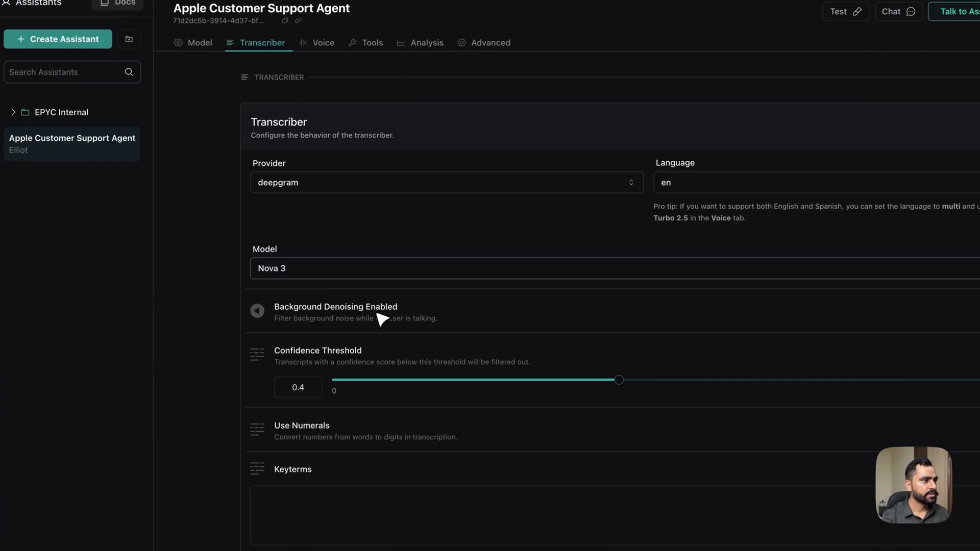
- Expand the Voice Configuration section and set the voice provider to 11labs
scroll(453, 319, "down", 5)
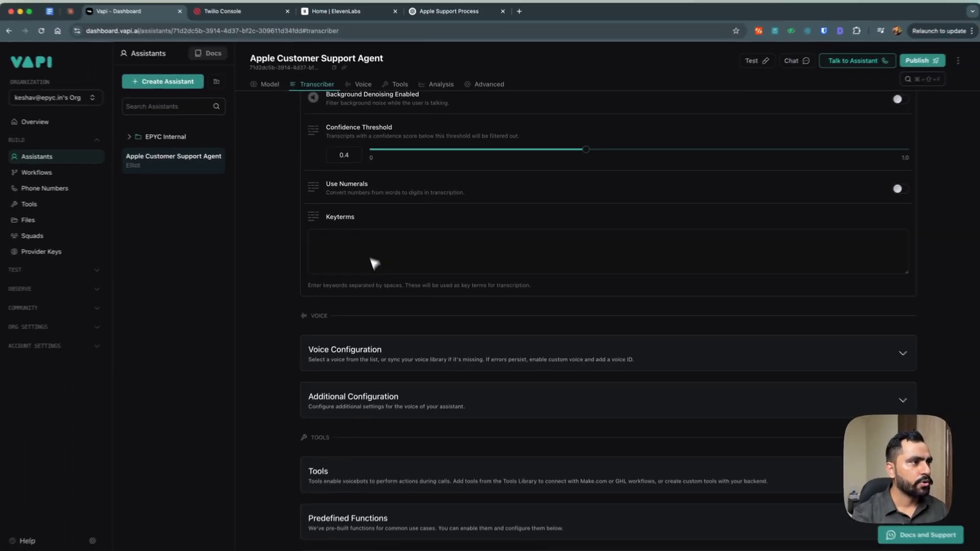
scroll(424, 255, "down", 3)
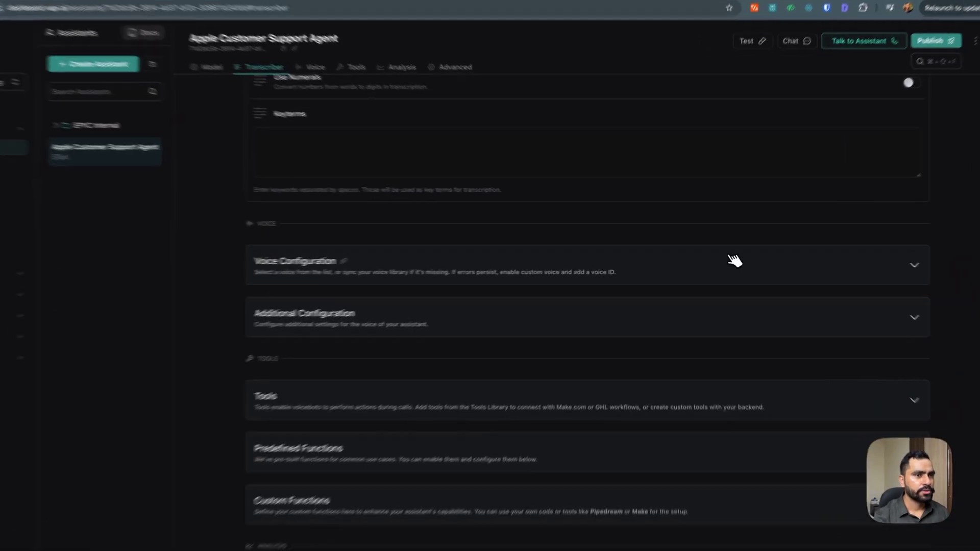
left_click(730, 258)
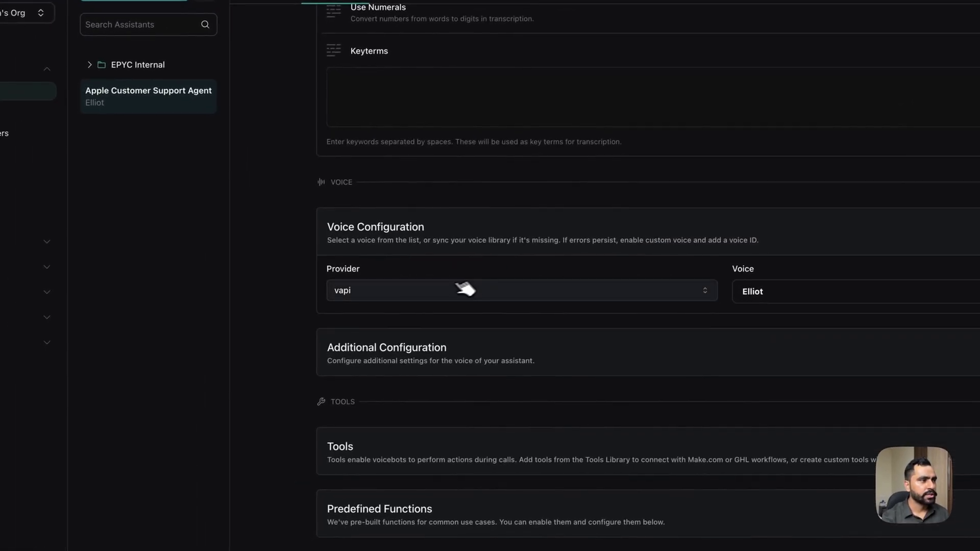
left_click(401, 294)
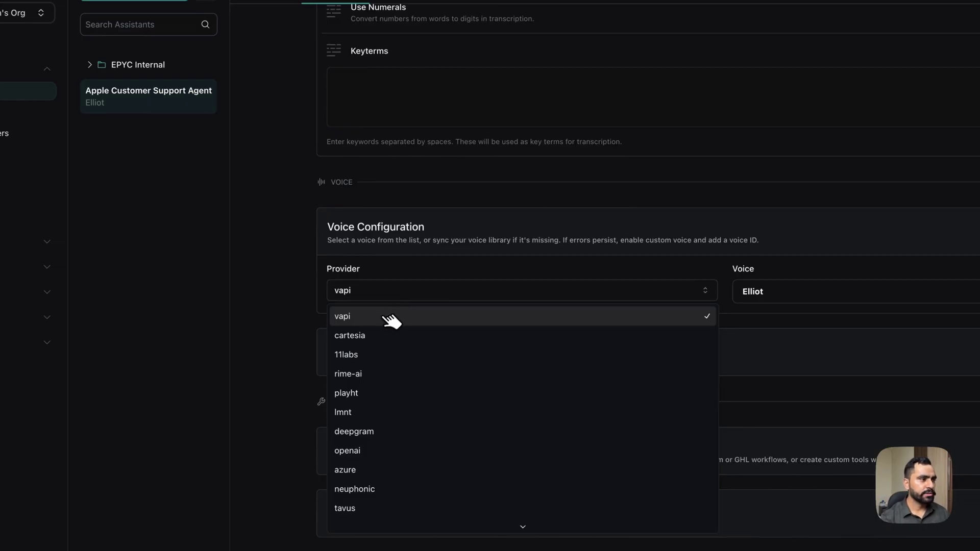
left_click(379, 356)
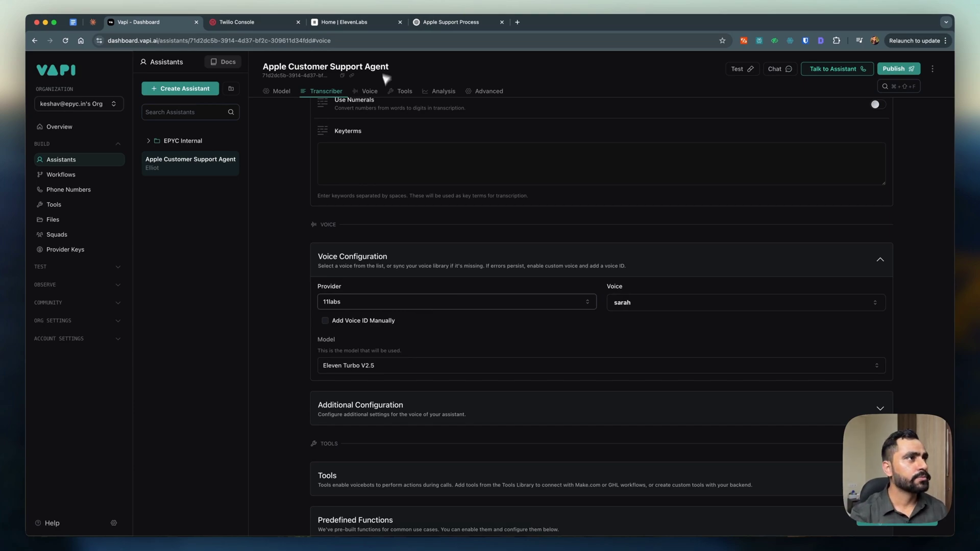
- Switch to ElevenLabs, view the George (Legacy) voice among the account's own voices and copy its voice ID
left_click(344, 22)
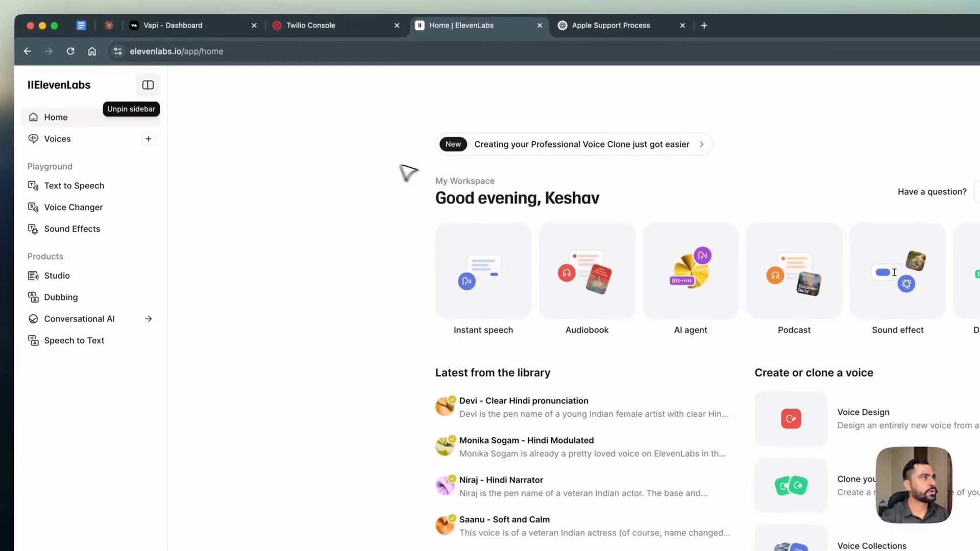
left_click(137, 143)
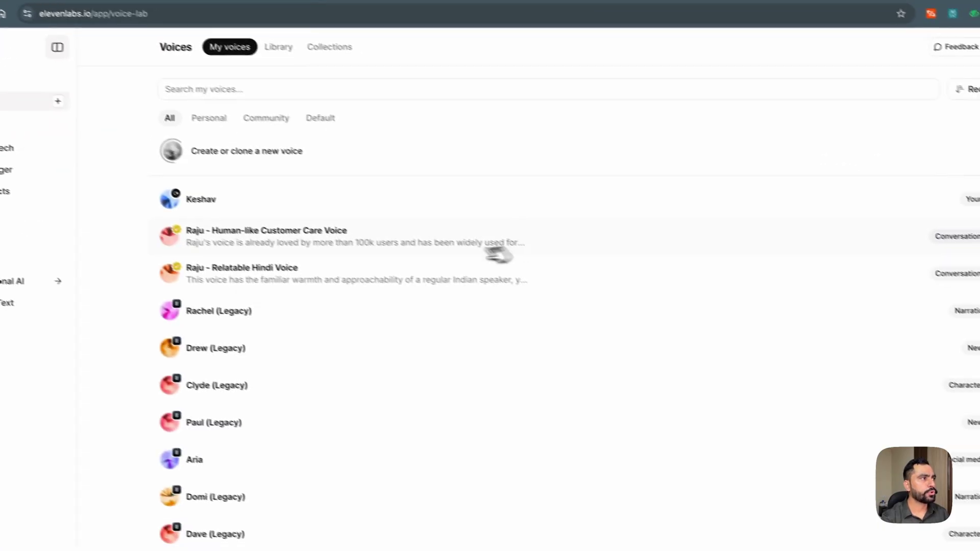
scroll(498, 254, "down", 15)
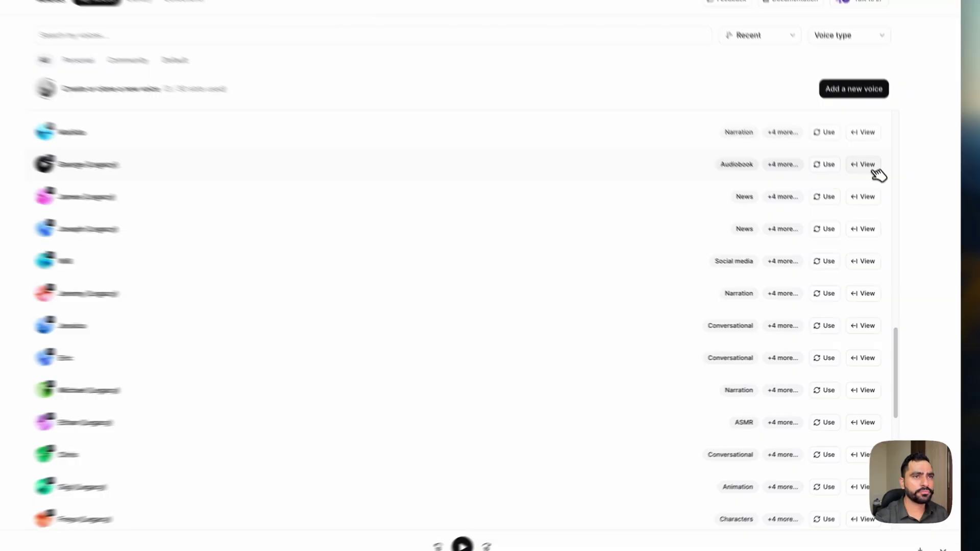
left_click(873, 168)
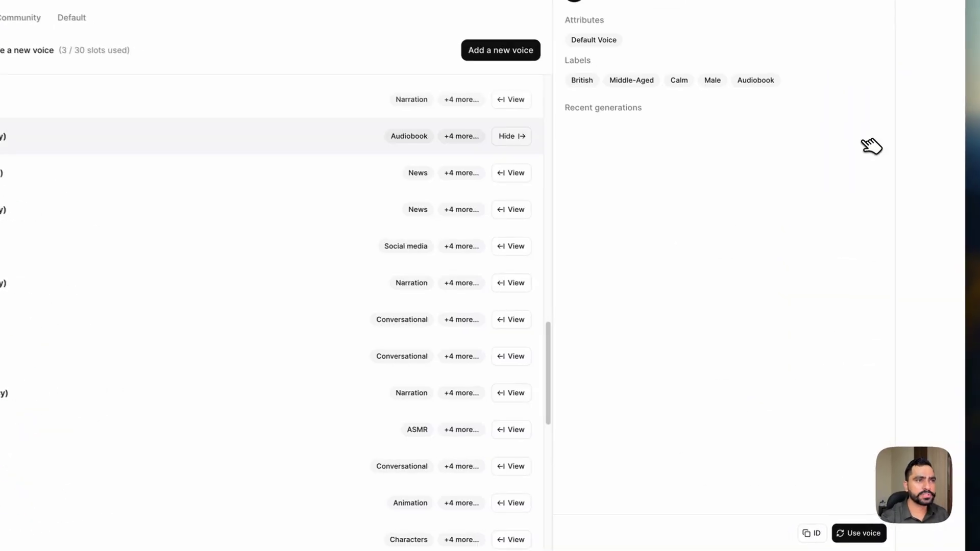
left_click(823, 512)
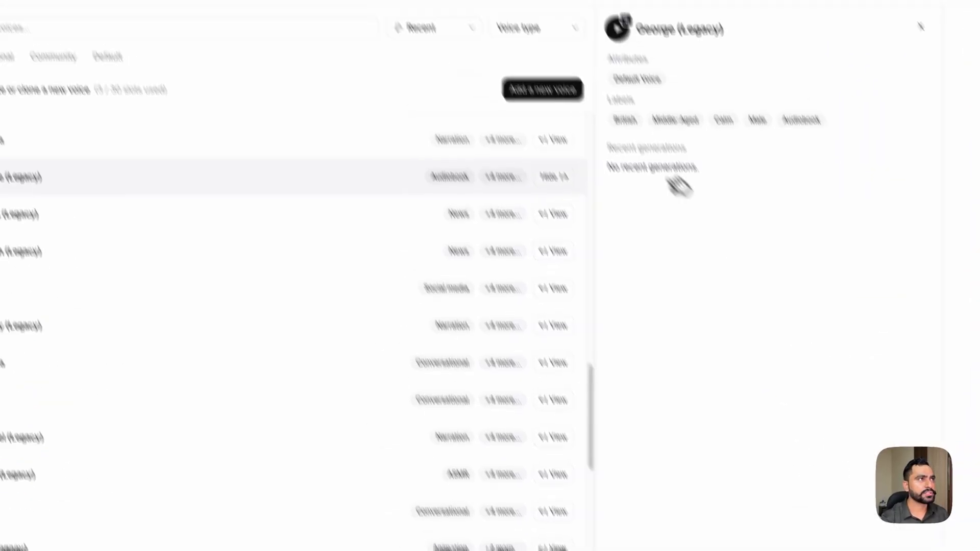
- Return to the Vapi dashboard and browse the list of 11labs voices, leaving sarah selected
key("super+3")
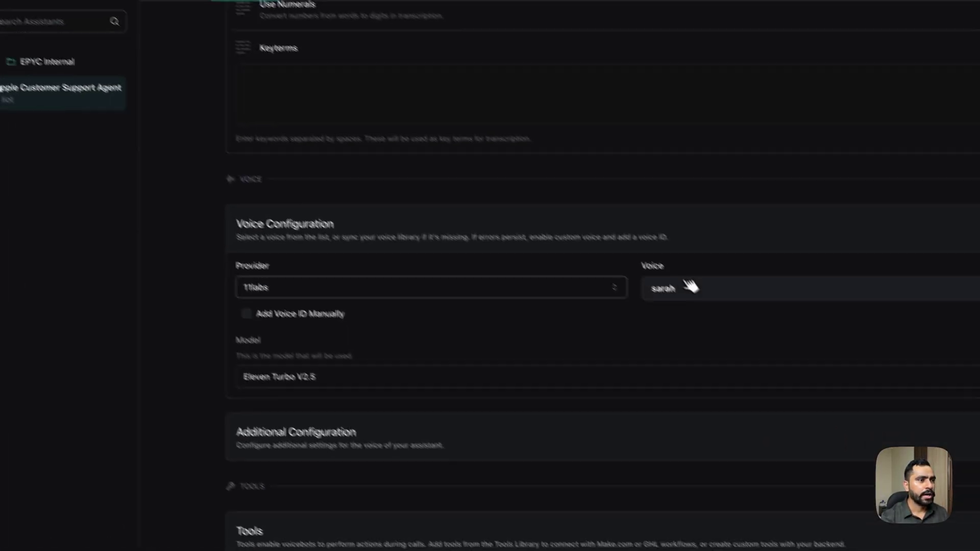
left_click(877, 415)
scroll(972, 531, "down", 2)
scroll(766, 393, "up", 3)
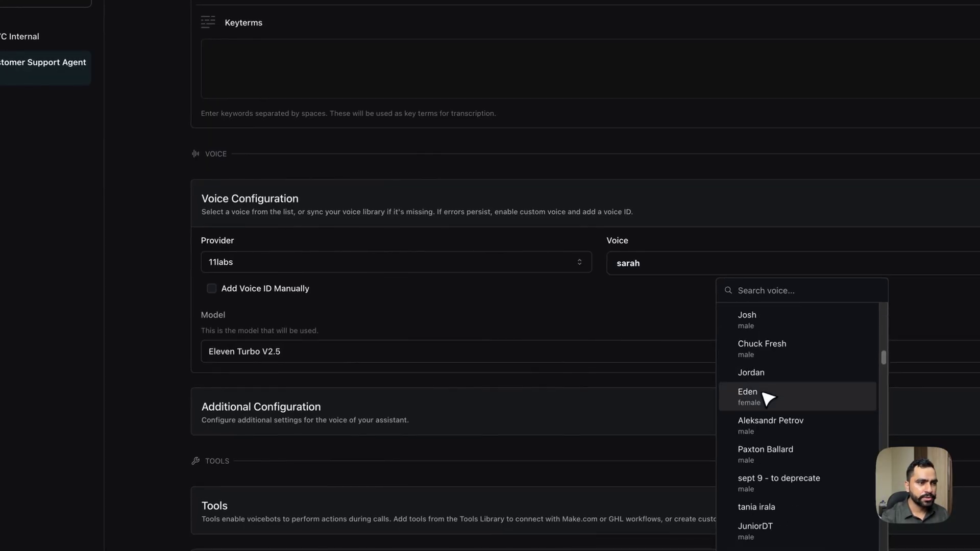
left_click(648, 351)
left_click(628, 286)
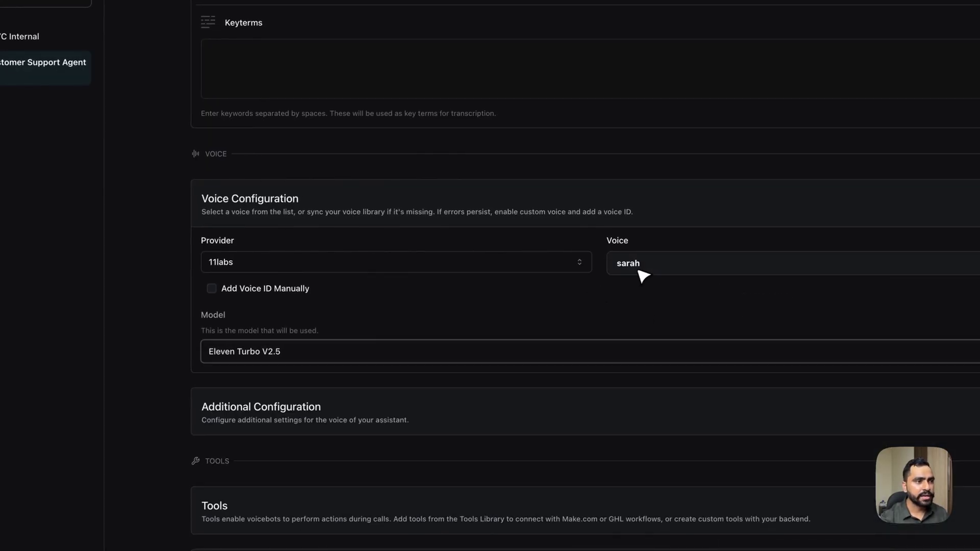
- Enable adding the voice ID manually, enter the saved custom voice ID beginning "m5qndn", and check the voice model selection
left_click(275, 311)
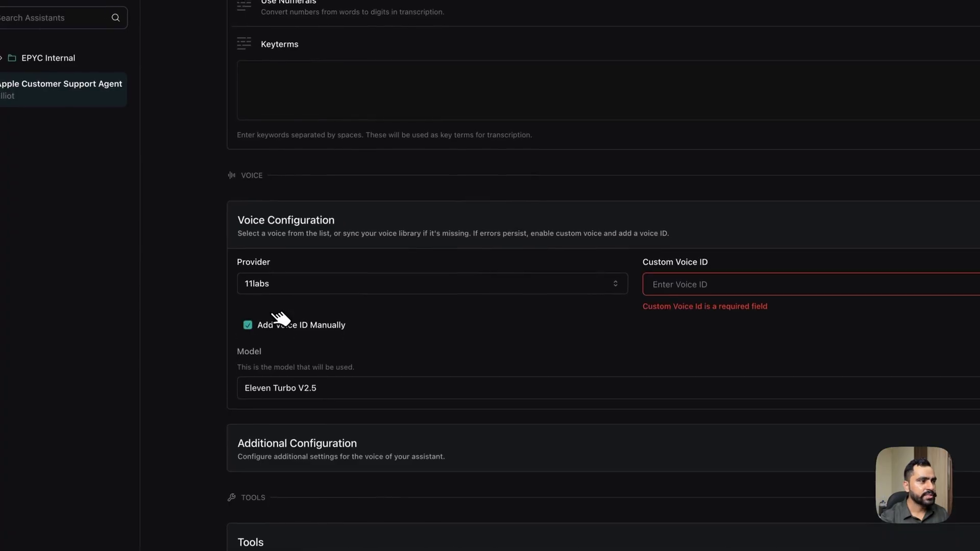
left_click(667, 284)
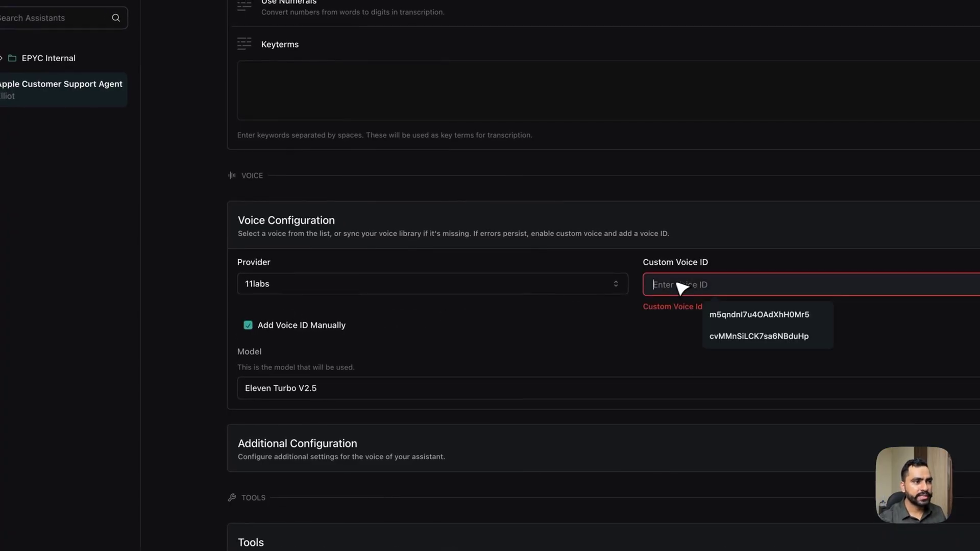
left_click(746, 316)
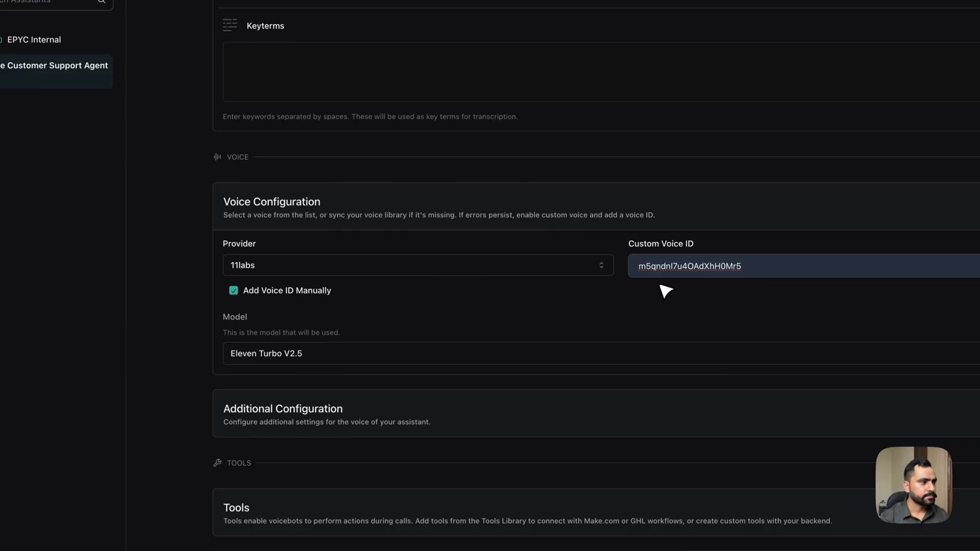
left_click(306, 353)
left_click(291, 356)
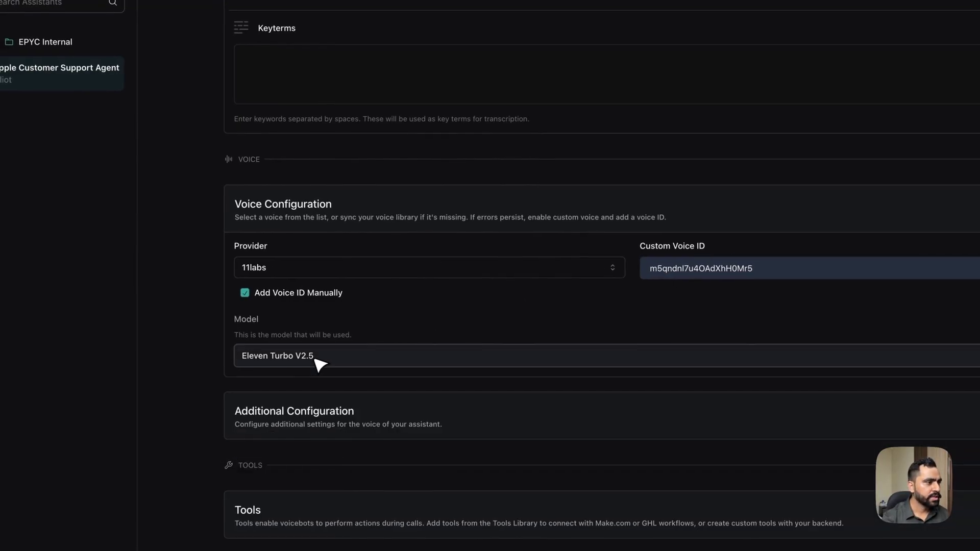
- Expand the voice's Additional Configuration section and set Stability to 0.7
scroll(381, 335, "down", 4)
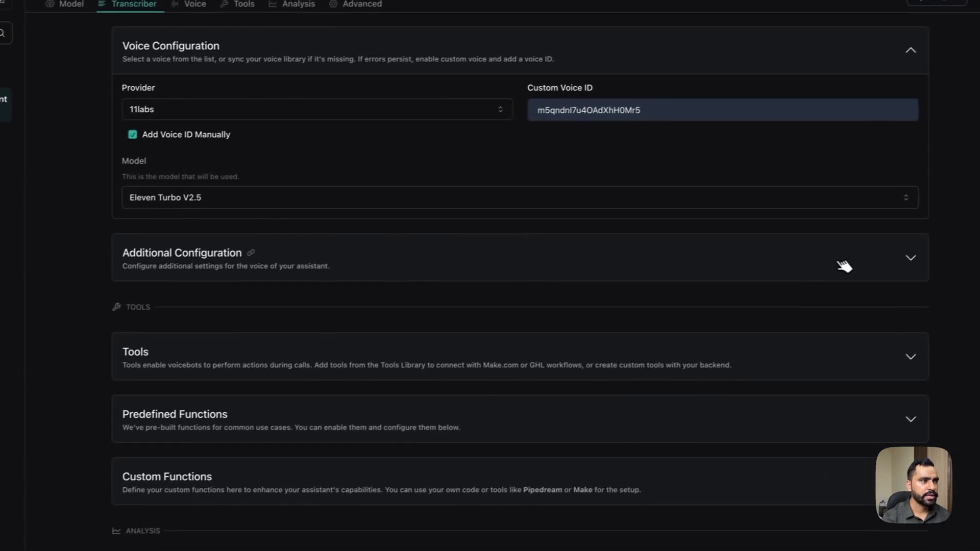
left_click(946, 233)
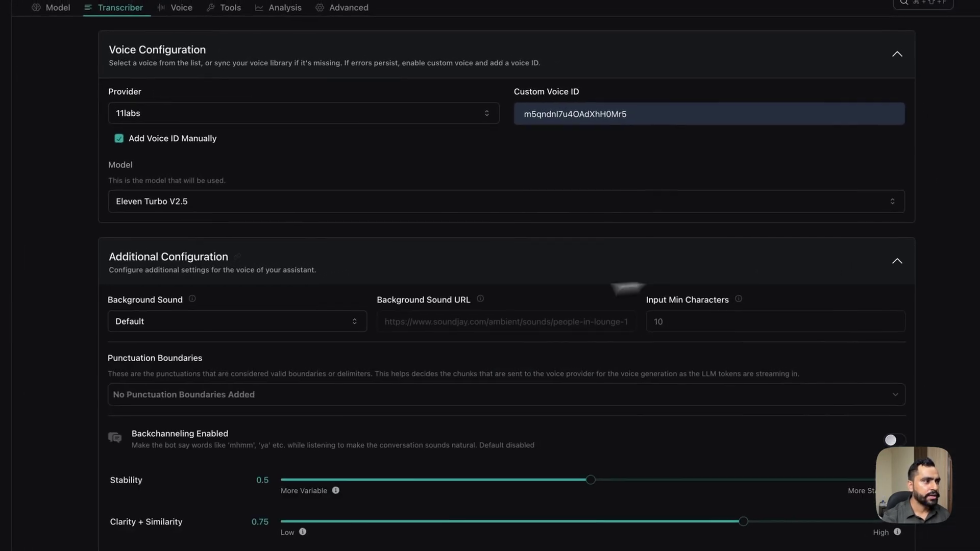
scroll(415, 293, "down", 3)
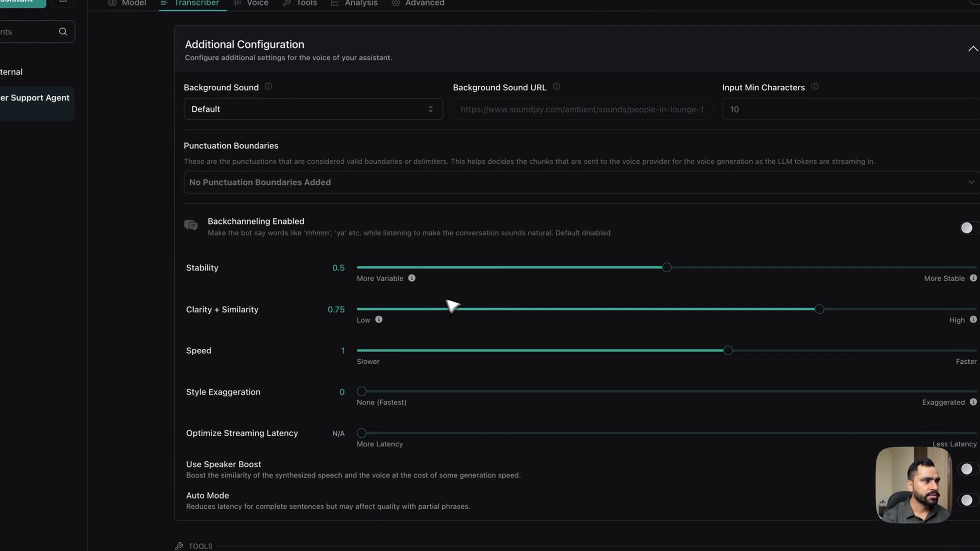
left_click_drag(667, 268, 795, 271)
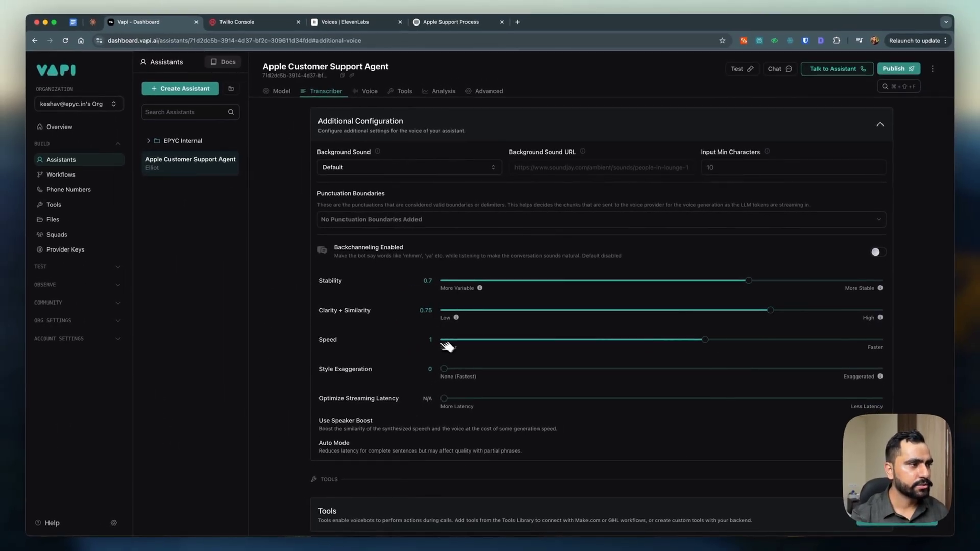
- Review the remaining voice sliders and the Tools, Analysis and Advanced sections, including the privacy and speaking plan settings
scroll(510, 424, "down", 1)
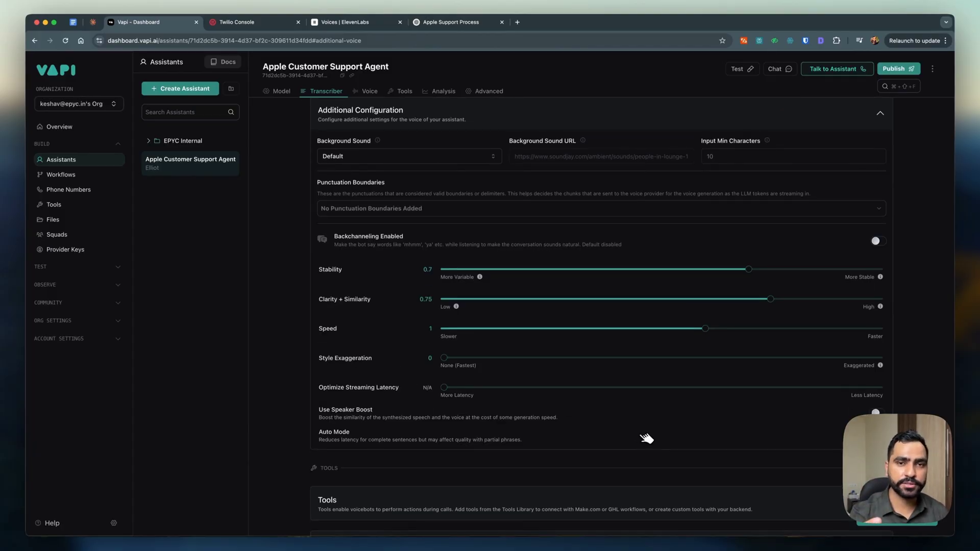
scroll(612, 429, "down", 1)
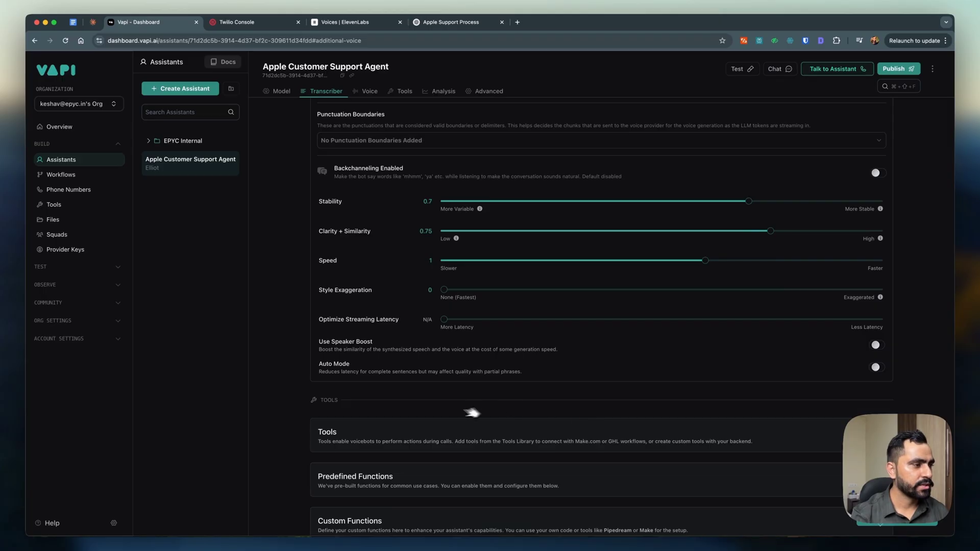
scroll(454, 413, "down", 5)
scroll(398, 396, "down", 2)
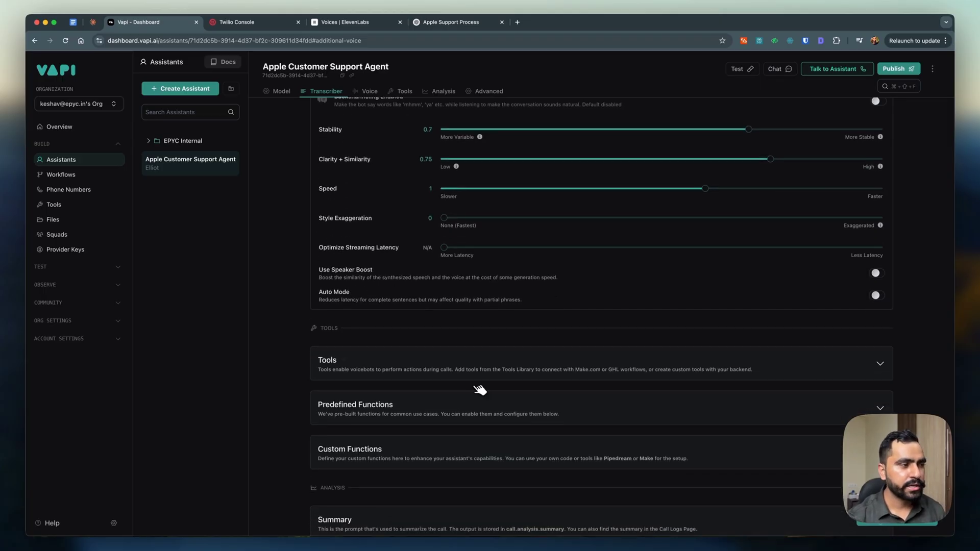
scroll(440, 434, "down", 6)
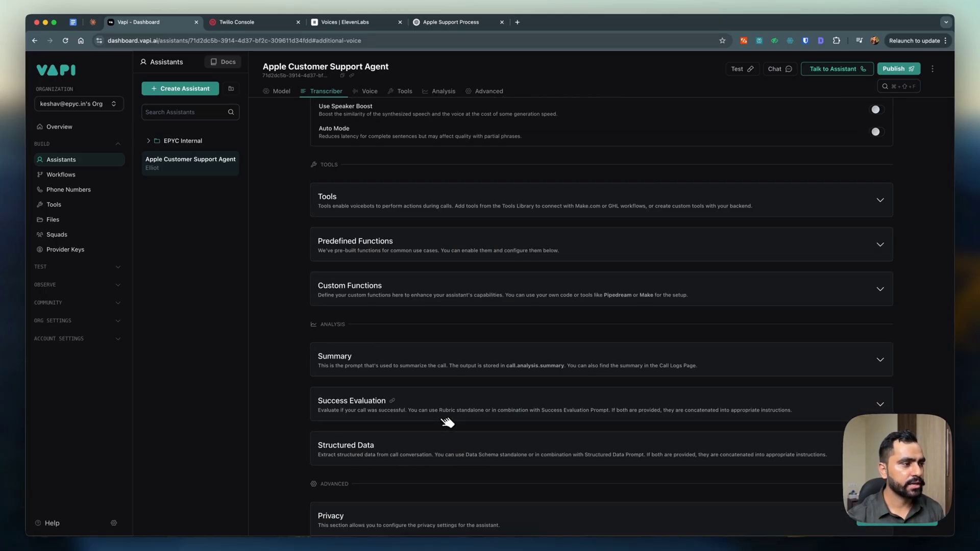
scroll(489, 390, "down", 4)
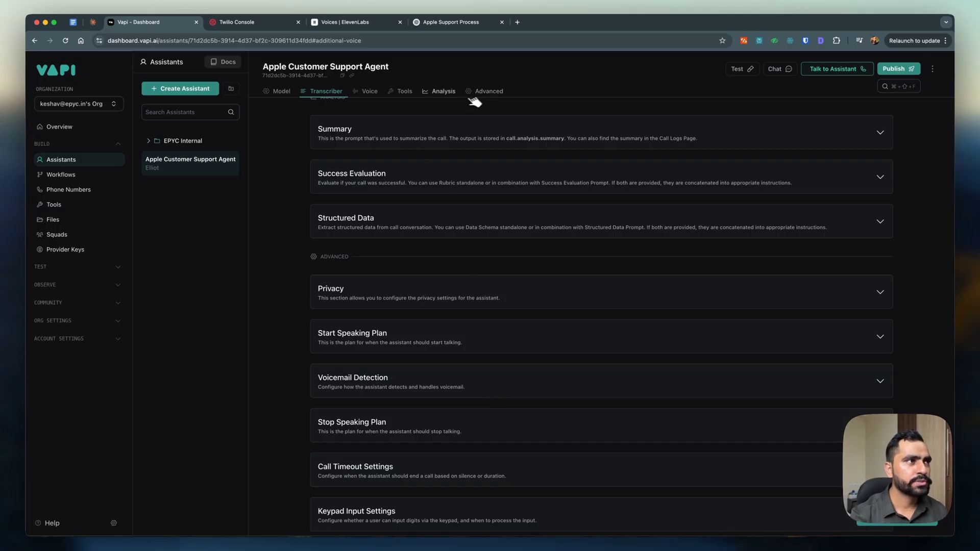
left_click(497, 92)
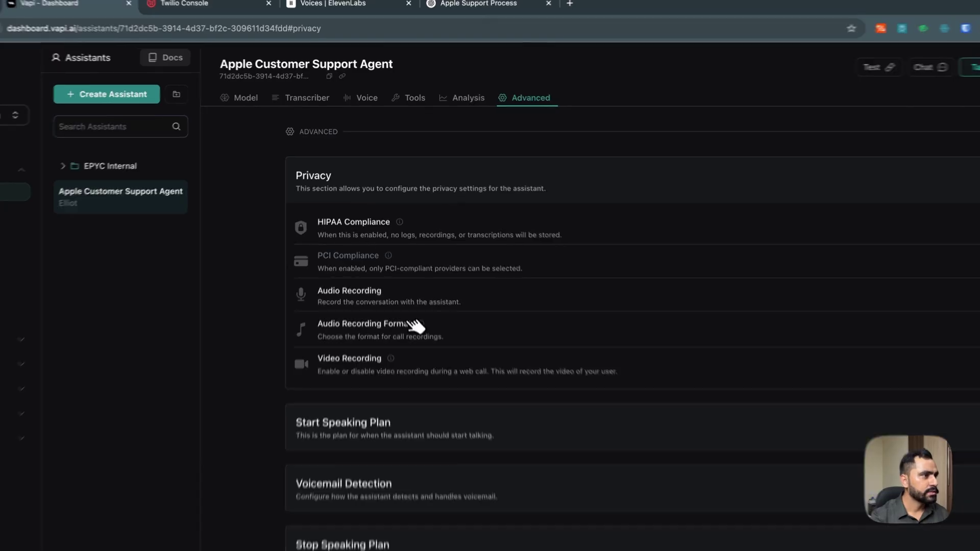
scroll(416, 327, "down", 2)
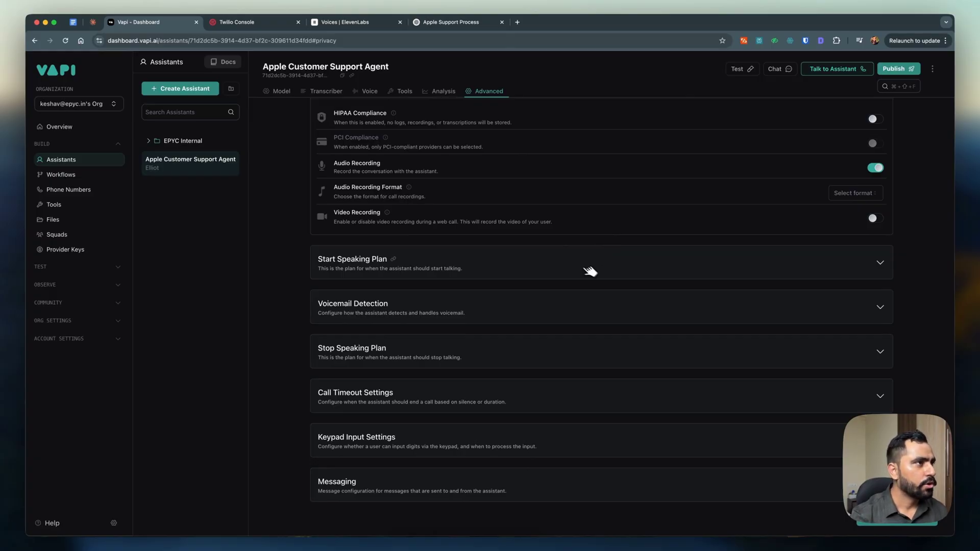
- Start a test voice conversation with the Apple Customer Support Agent and end the call once it has been tried out
scroll(587, 271, "up", 15)
scroll(556, 256, "up", 3)
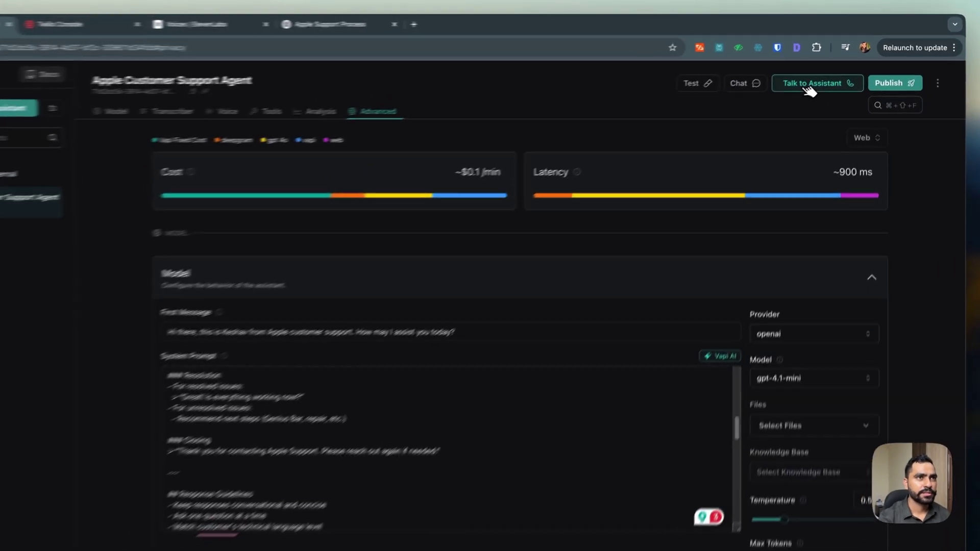
left_click(831, 71)
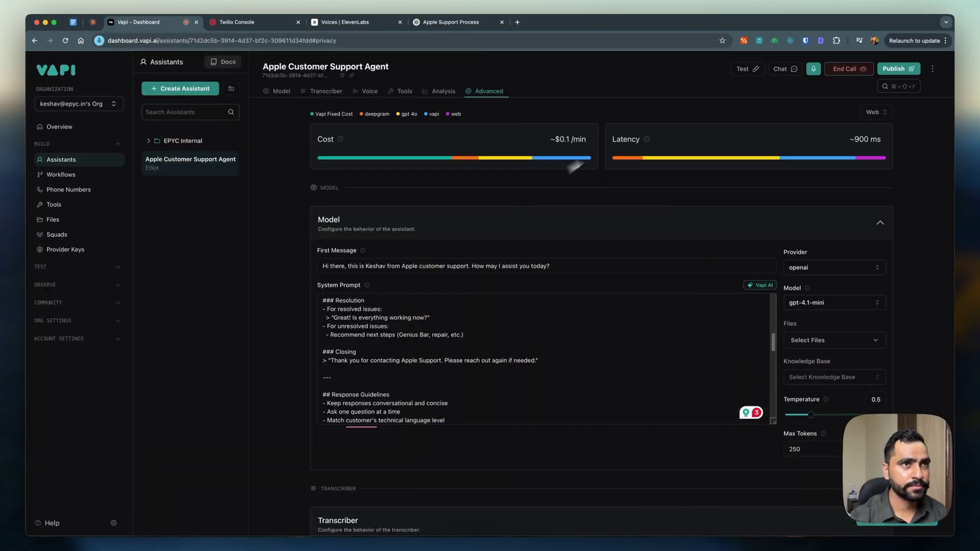
left_click(843, 71)
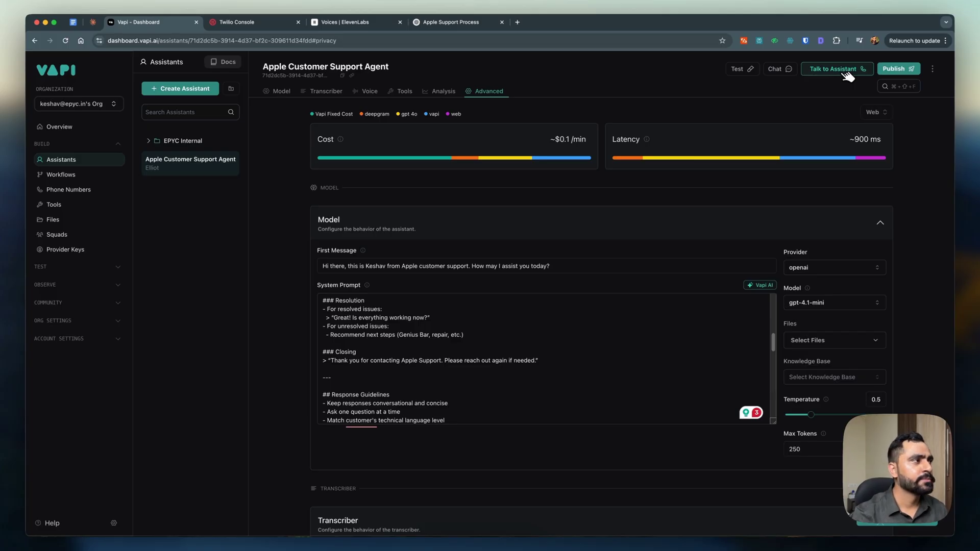
- Open the phone numbers page and start creating a phone number with the Import Twilio option
left_click(72, 190)
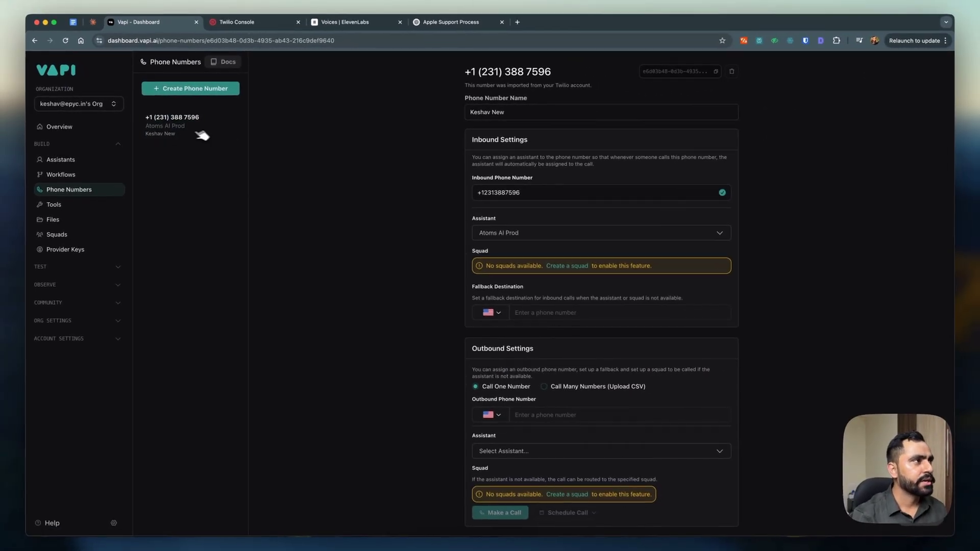
left_click(191, 89)
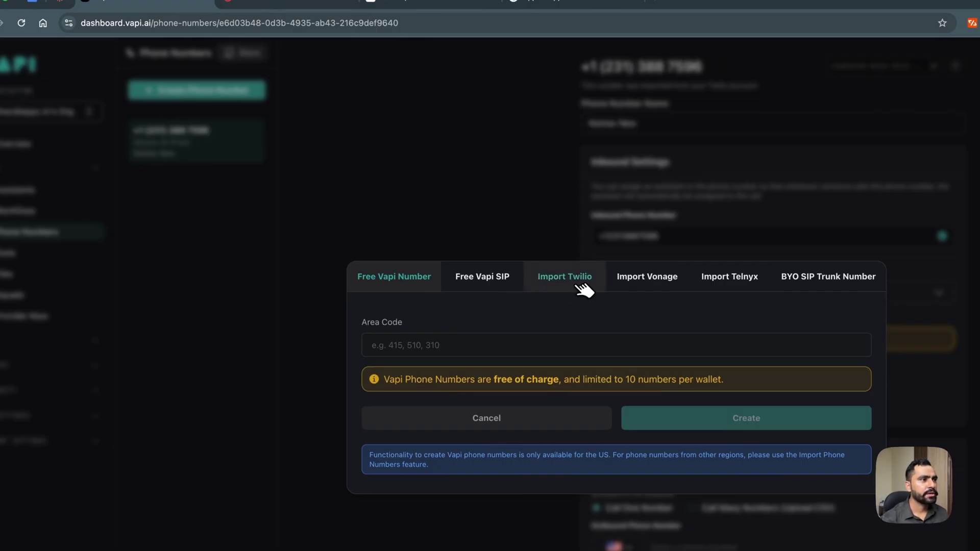
left_click(580, 285)
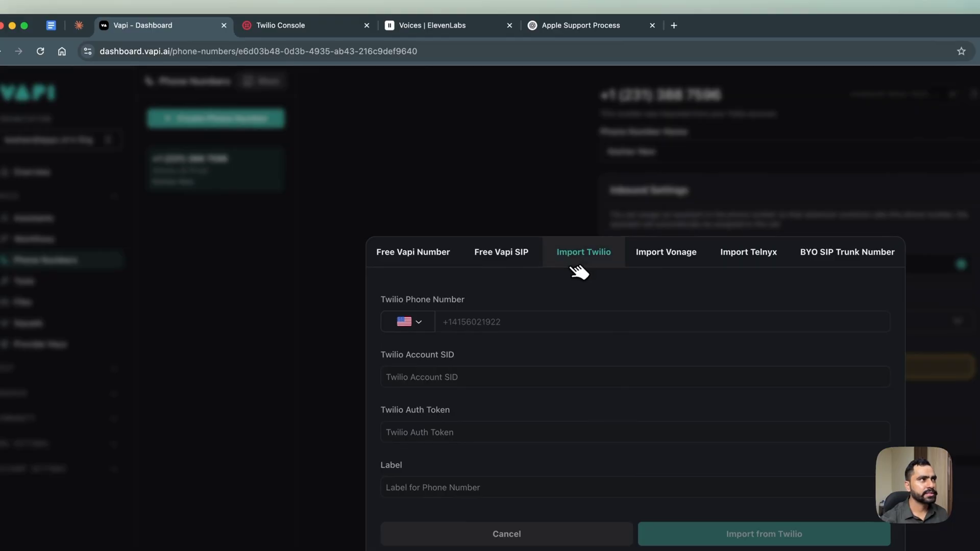
- Switch to the Twilio console, look at the numbers available to buy, and copy the phone number from the account's active numbers
left_click(322, 31)
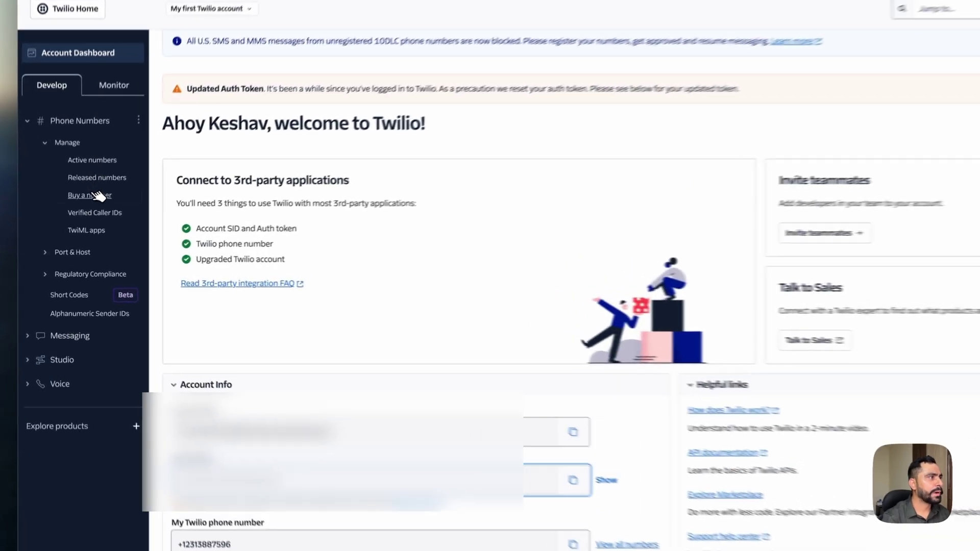
left_click(81, 212)
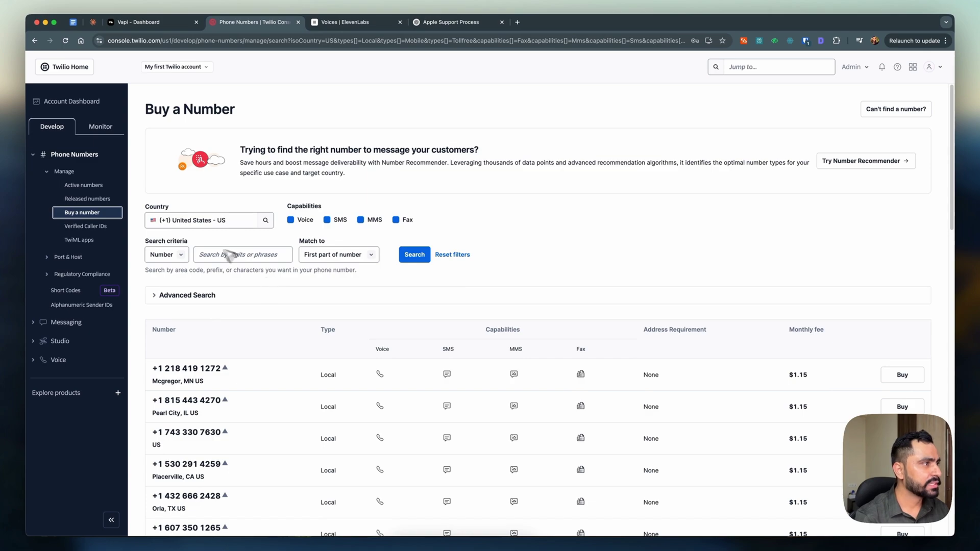
left_click(83, 185)
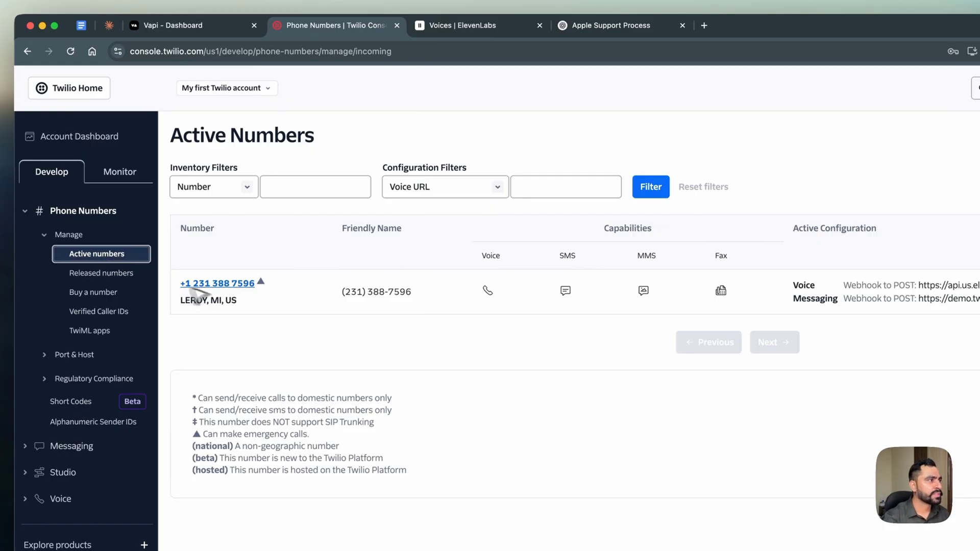
left_click_drag(180, 285, 258, 287)
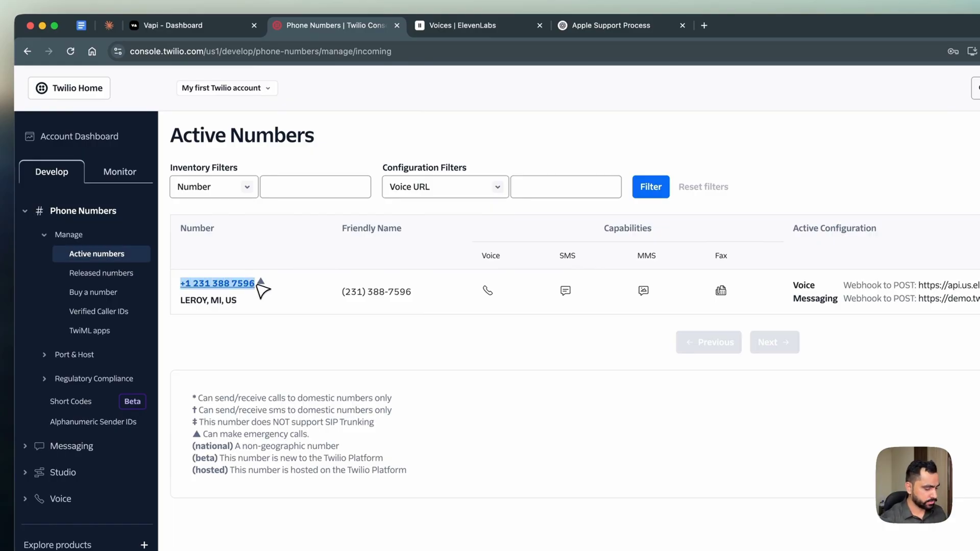
key("super+c")
- Return to the Vapi dashboard and paste the copied number as the Twilio phone number in the import form
left_click(234, 37)
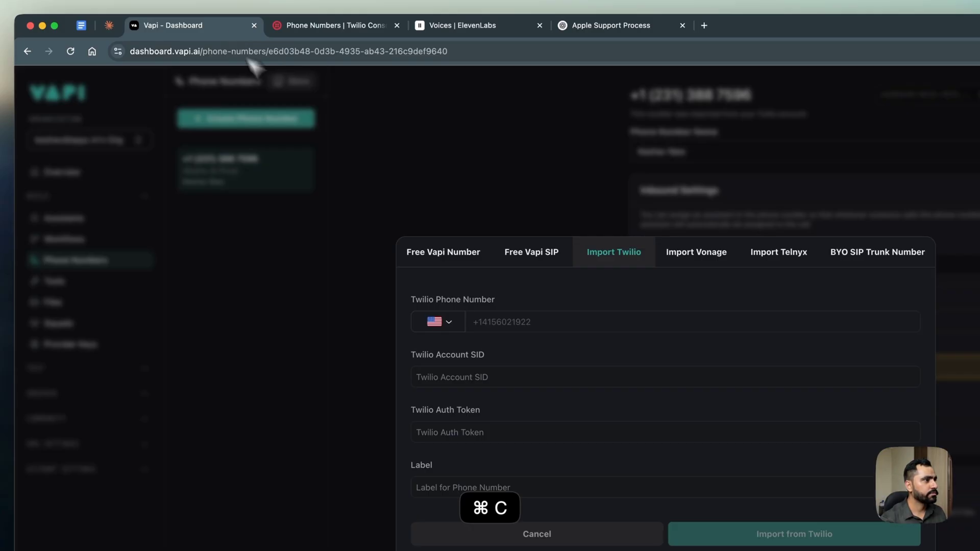
left_click(495, 321)
key("super+v")
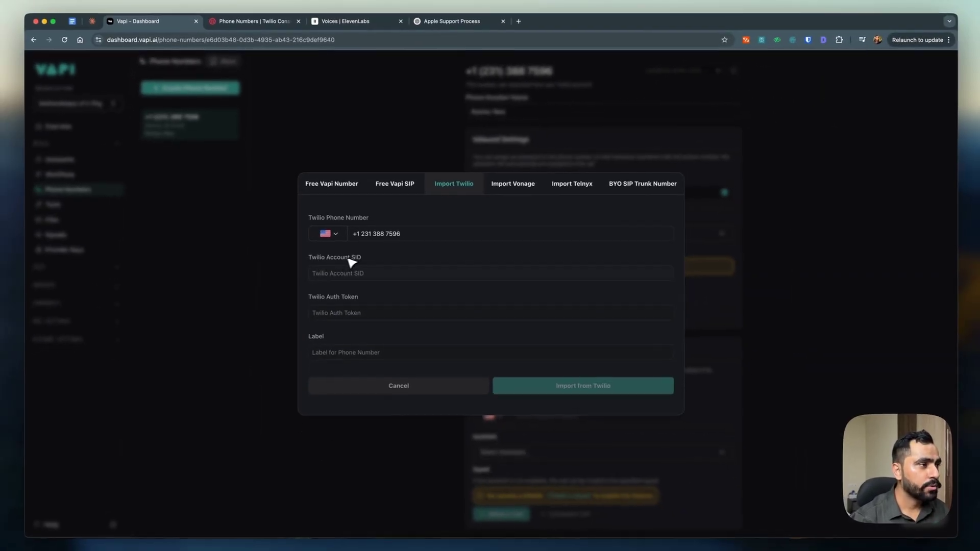
- Copy the Account SID from the Twilio account dashboard and paste it as the Twilio Account SID in Vapi's import form
left_click(250, 22)
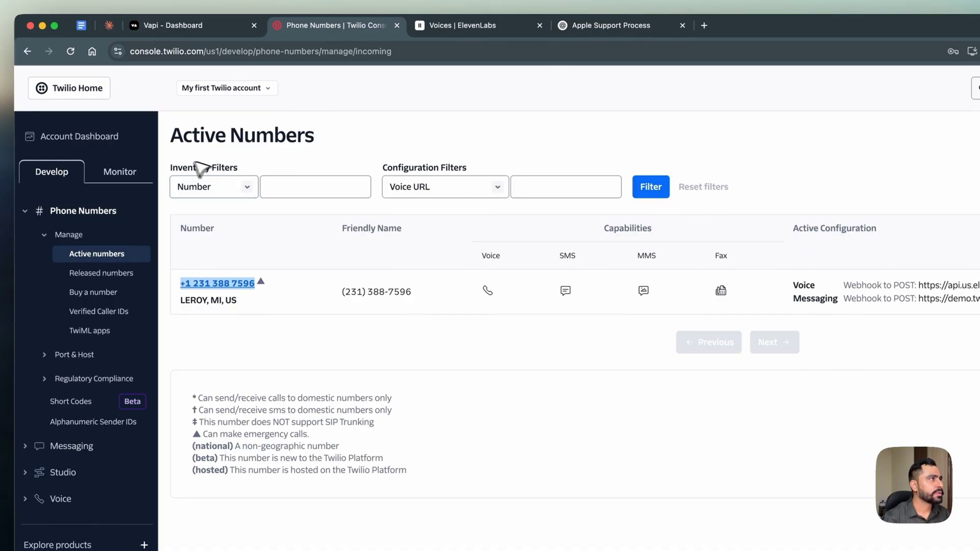
left_click(112, 139)
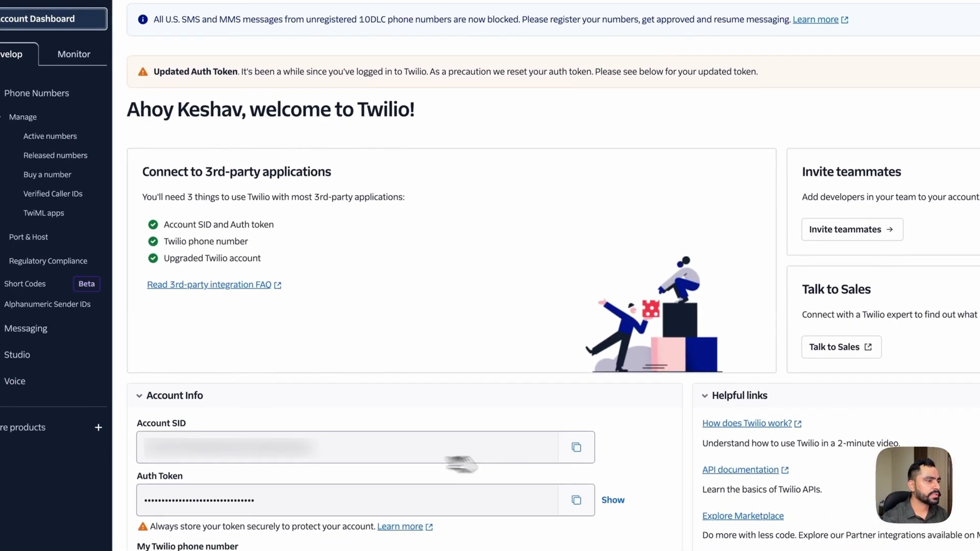
left_click(575, 446)
left_click(158, 15)
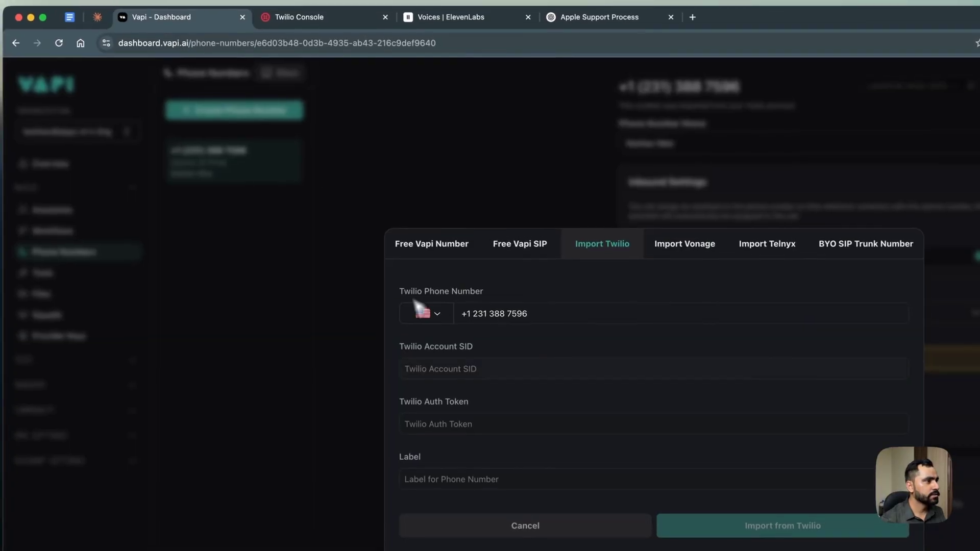
left_click(460, 375)
key("super+v")
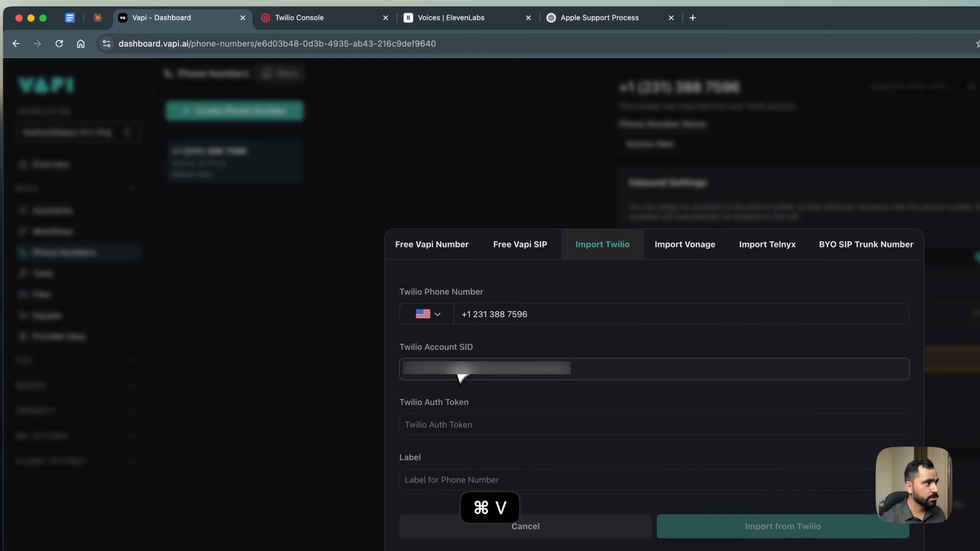
- Copy the Auth Token from the Twilio console and paste it as the Twilio Auth Token in Vapi's import form
left_click(301, 19)
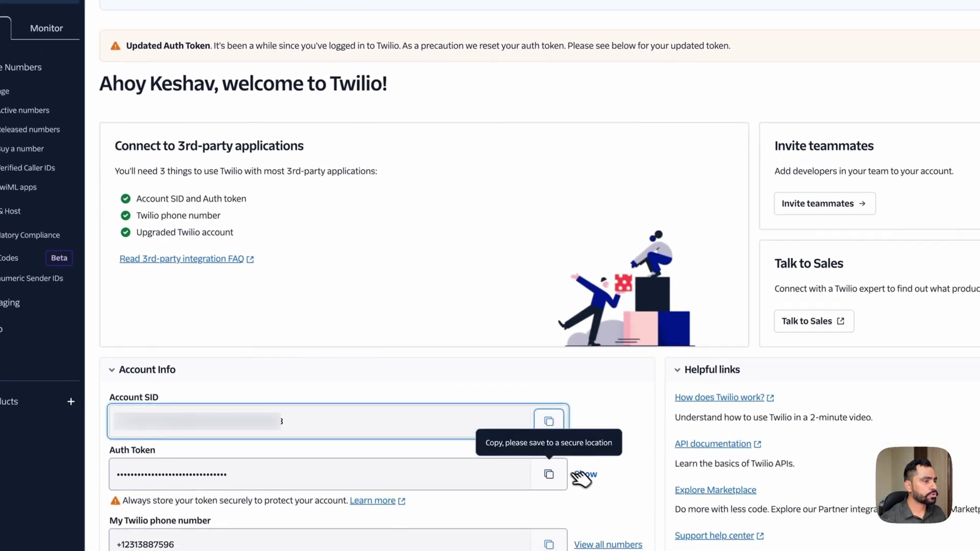
left_click(548, 469)
left_click(199, 21)
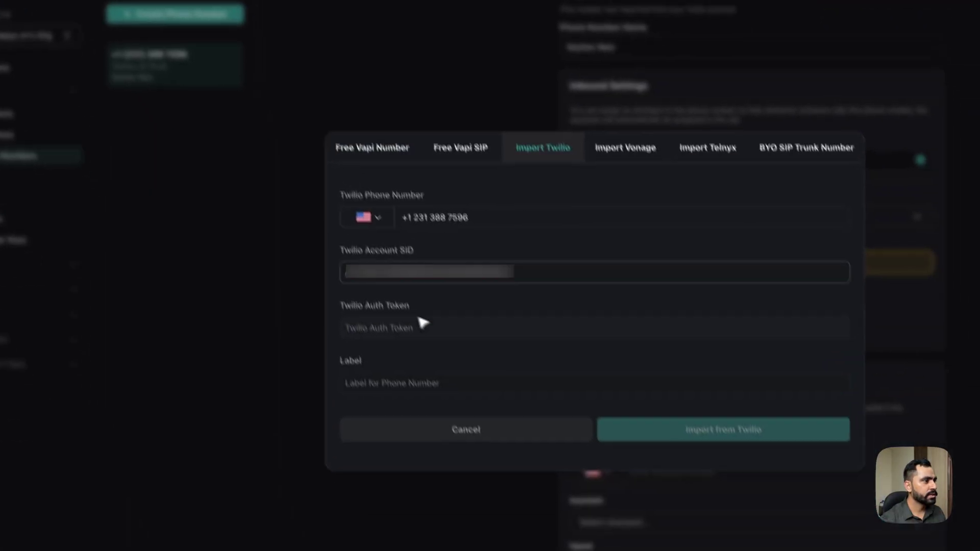
left_click(394, 295)
key("super+v")
- Label the phone number with the owner's first name followed by "US Number" and submit the import from Twilio
left_click(380, 348)
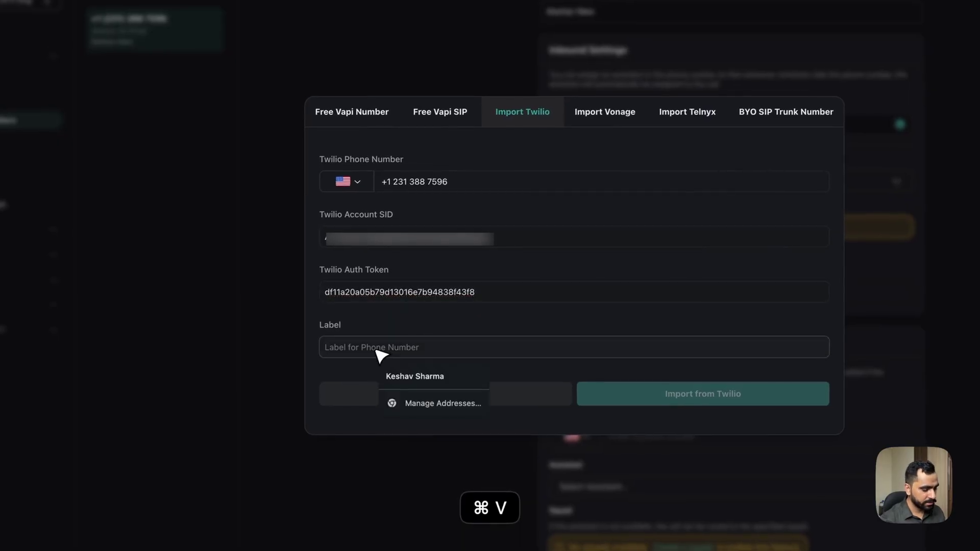
type("Keshav US Num")
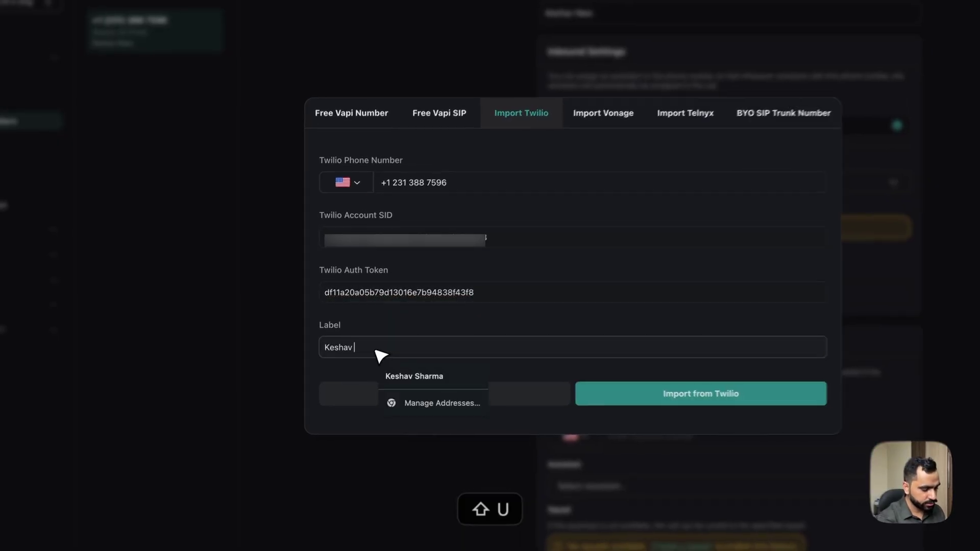
type("ber")
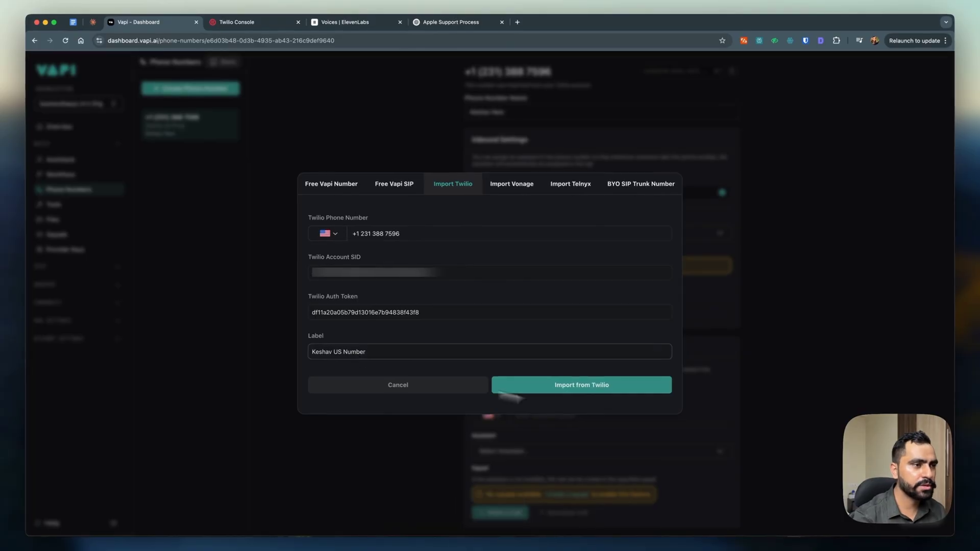
left_click(571, 384)
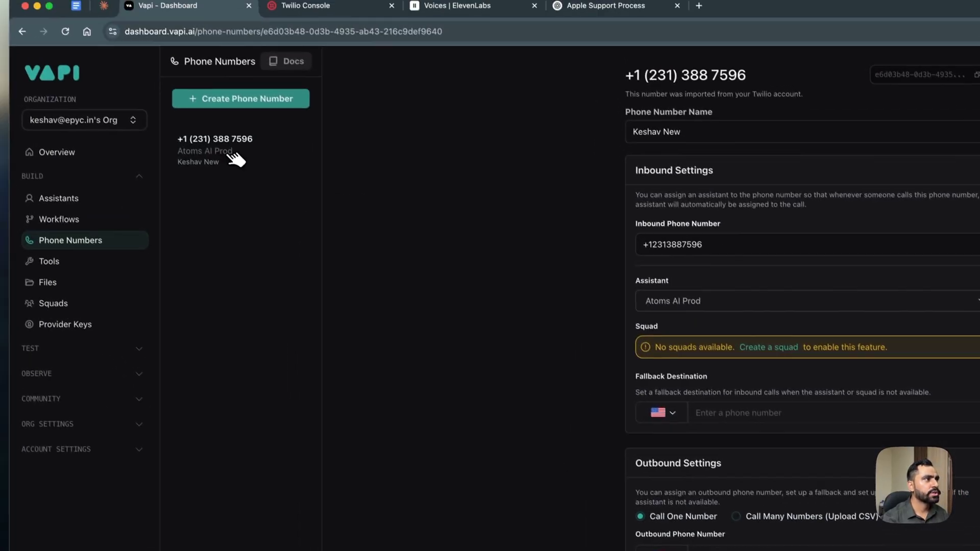
- Open the imported Twilio number's settings and assign Apple Customer Support Agent as its inbound assistant
left_click(96, 196)
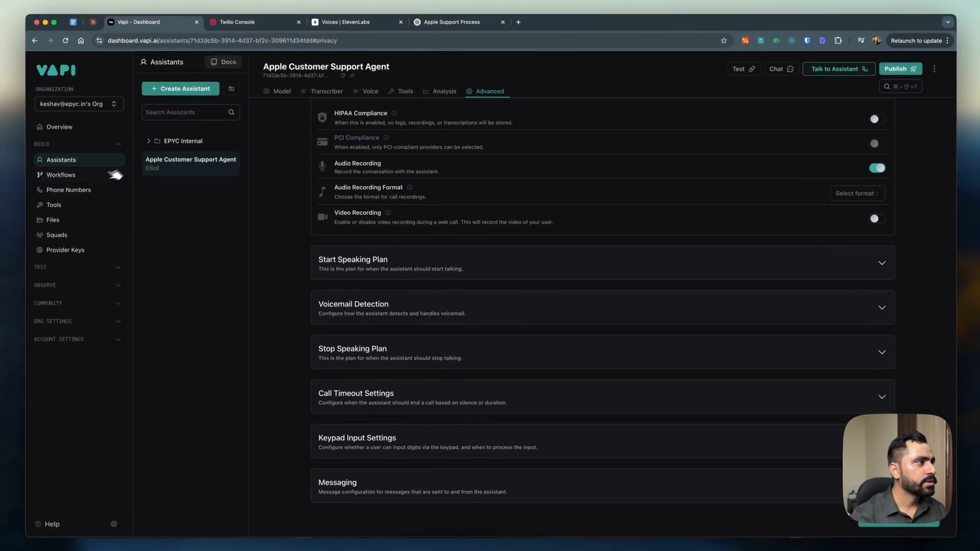
left_click(76, 220)
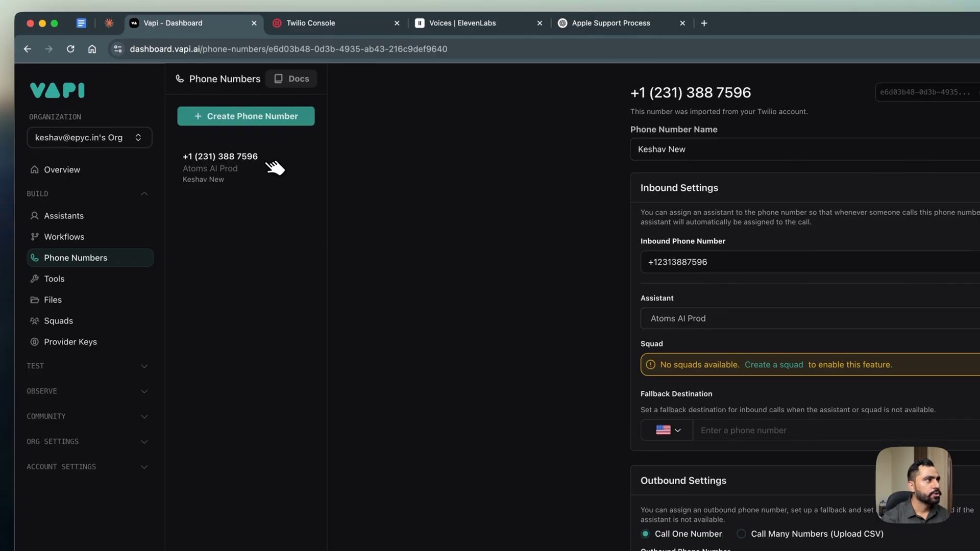
left_click(275, 168)
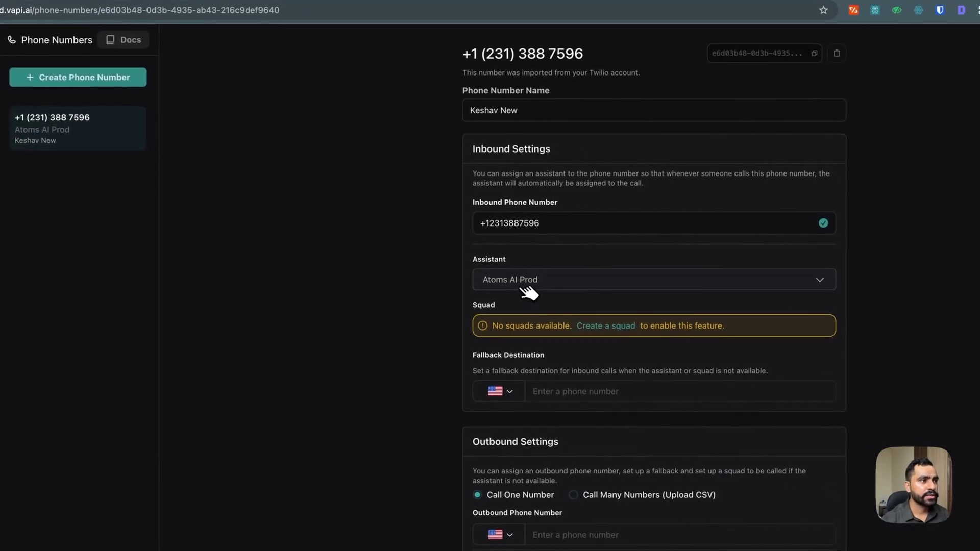
left_click(528, 288)
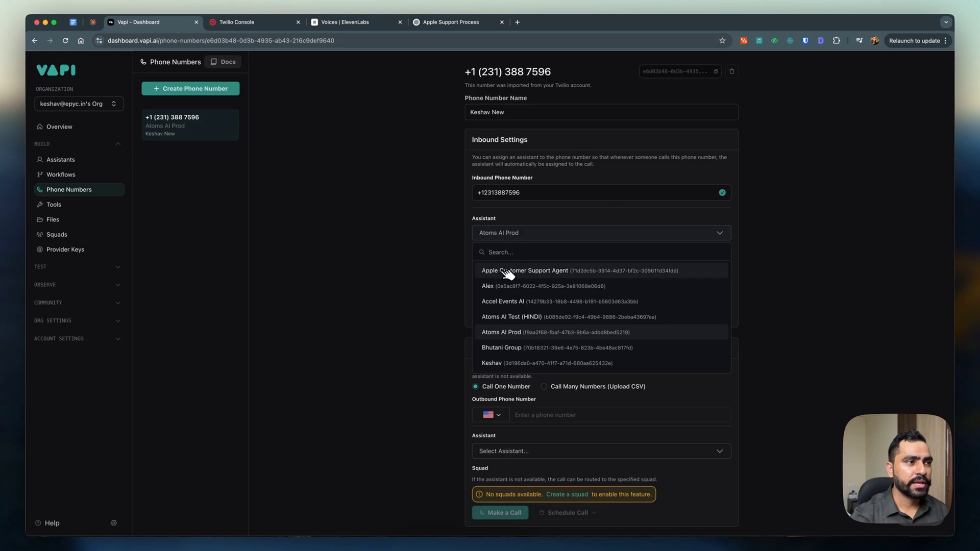
left_click(542, 271)
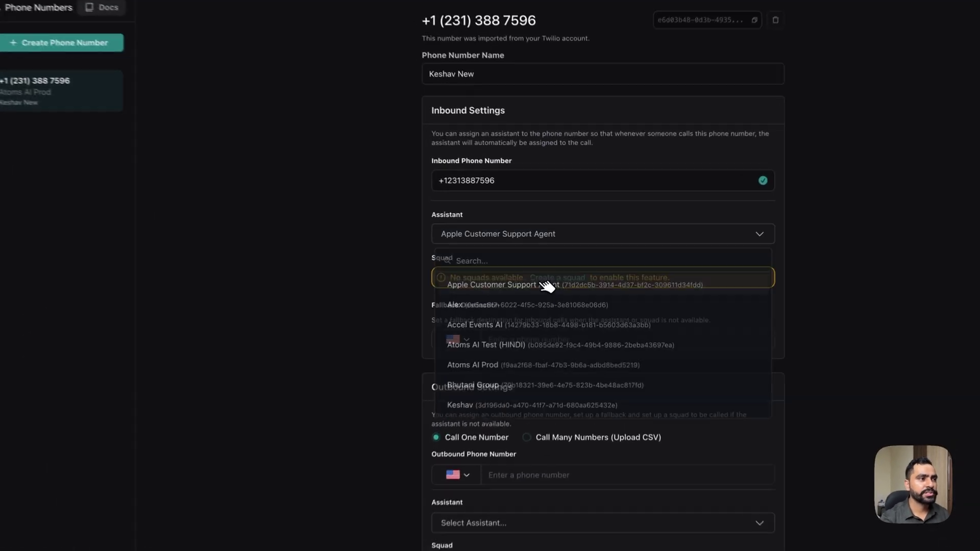